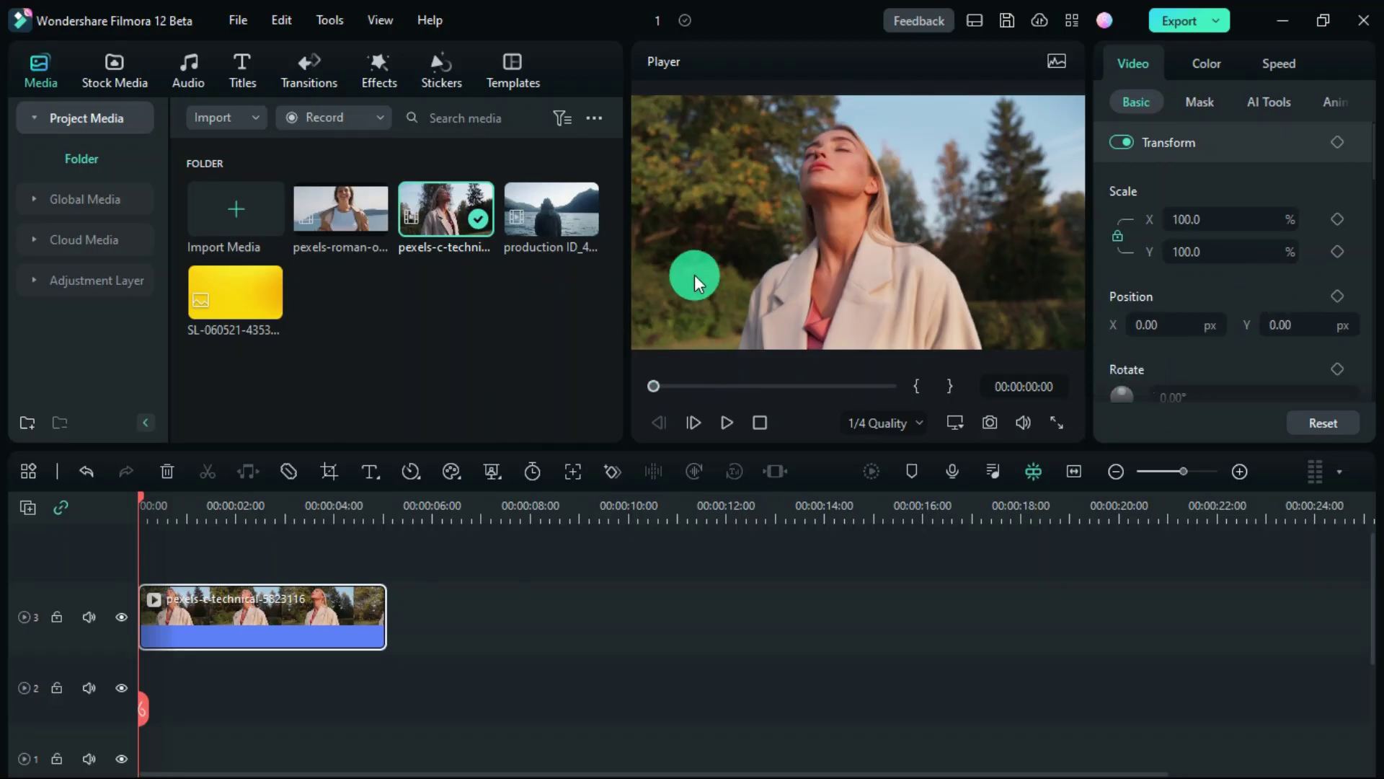
# Cycle the workspace layout through Timeline and Short Video, settling on Classic
pyautogui.click(979, 21)
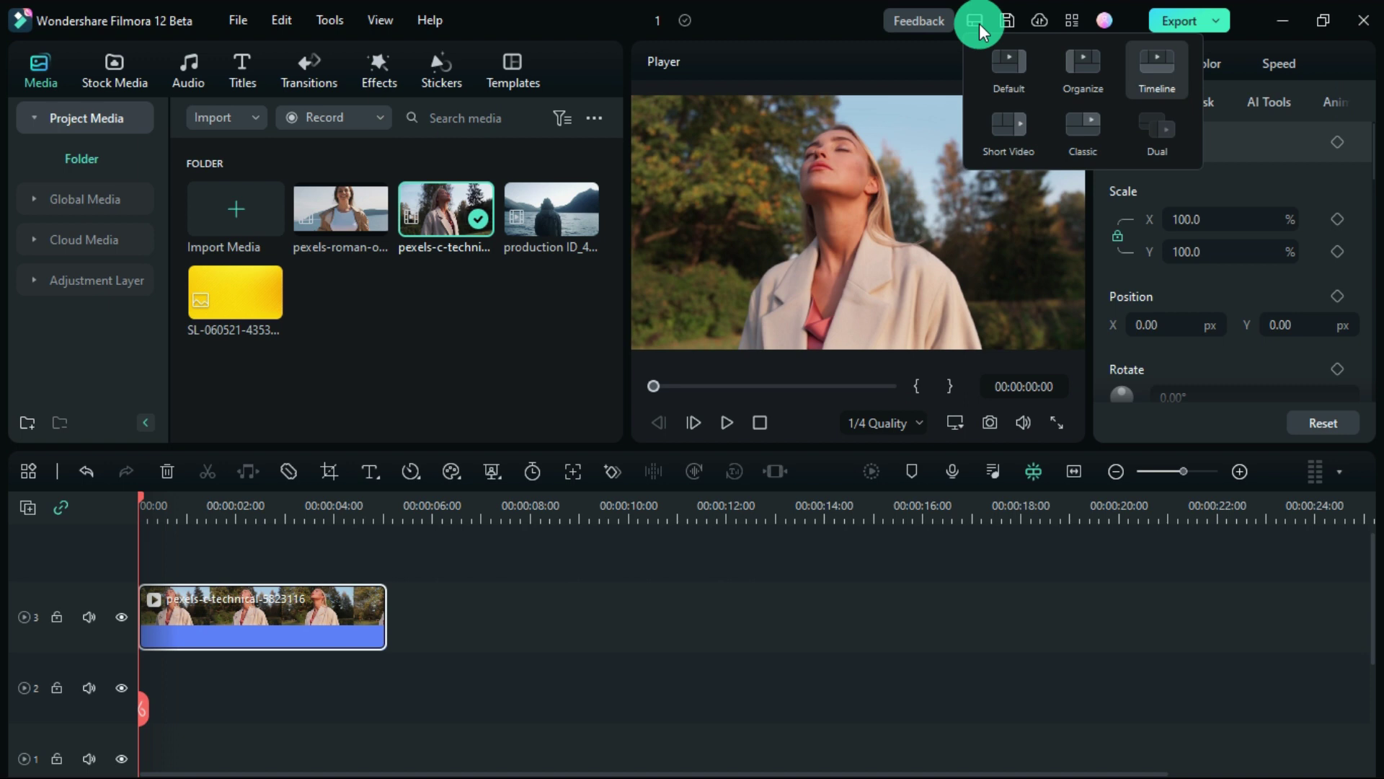
pyautogui.click(1165, 88)
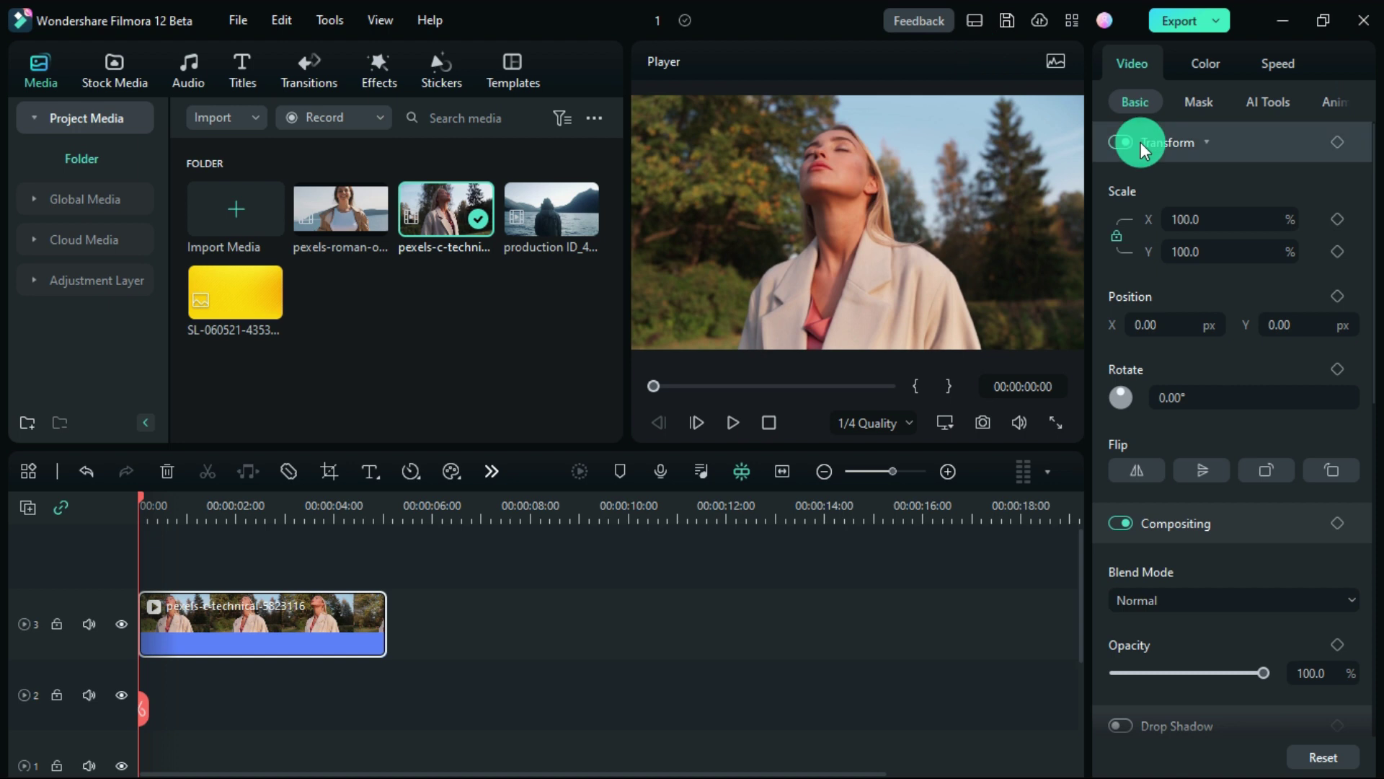
pyautogui.click(975, 21)
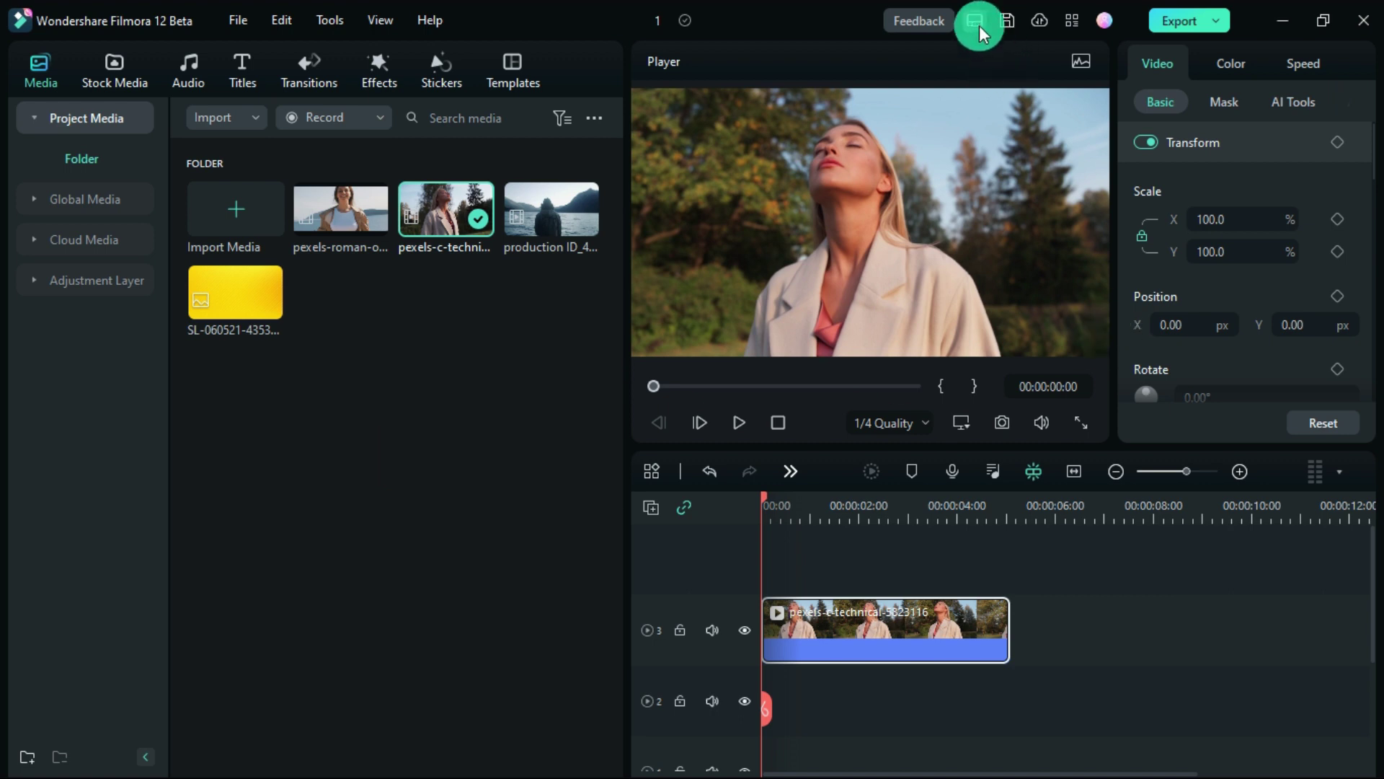
pyautogui.click(974, 23)
pyautogui.click(1153, 72)
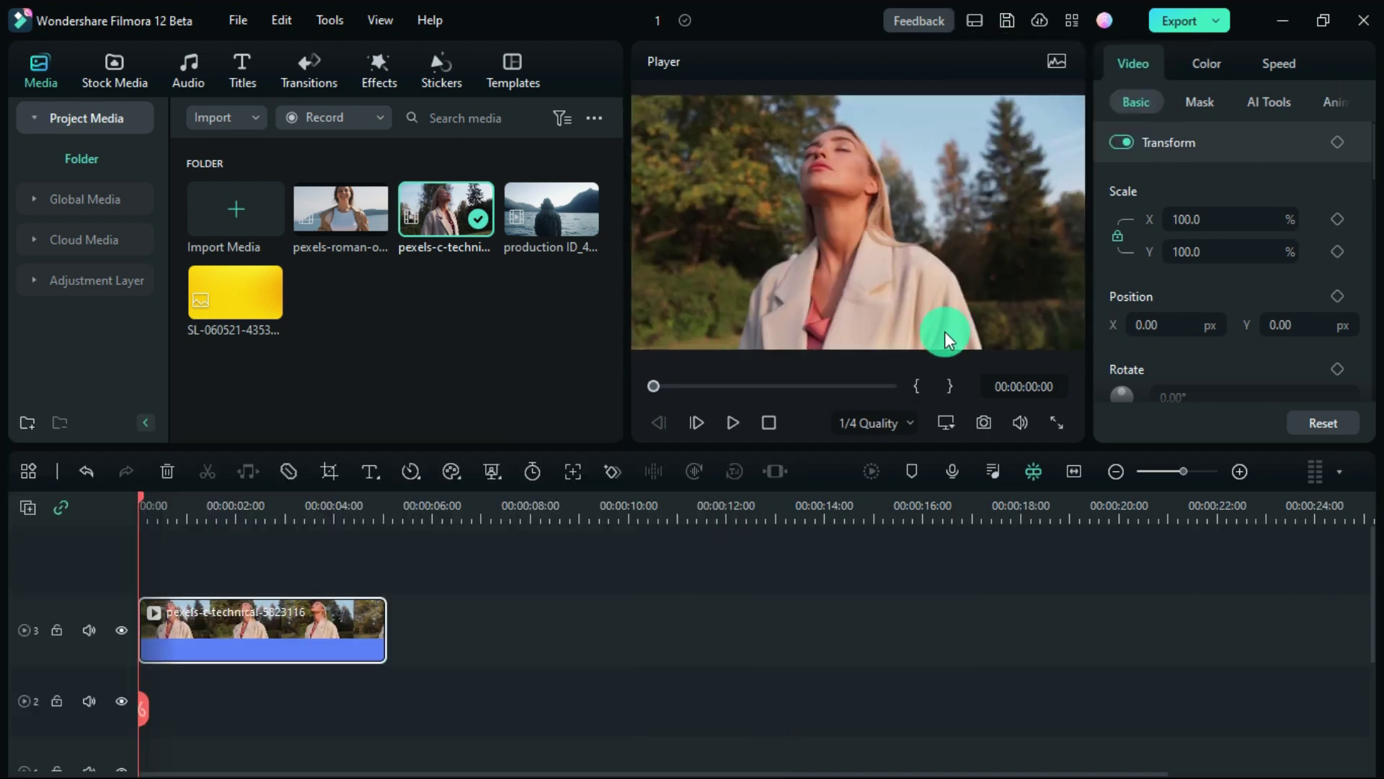
pyautogui.click(975, 23)
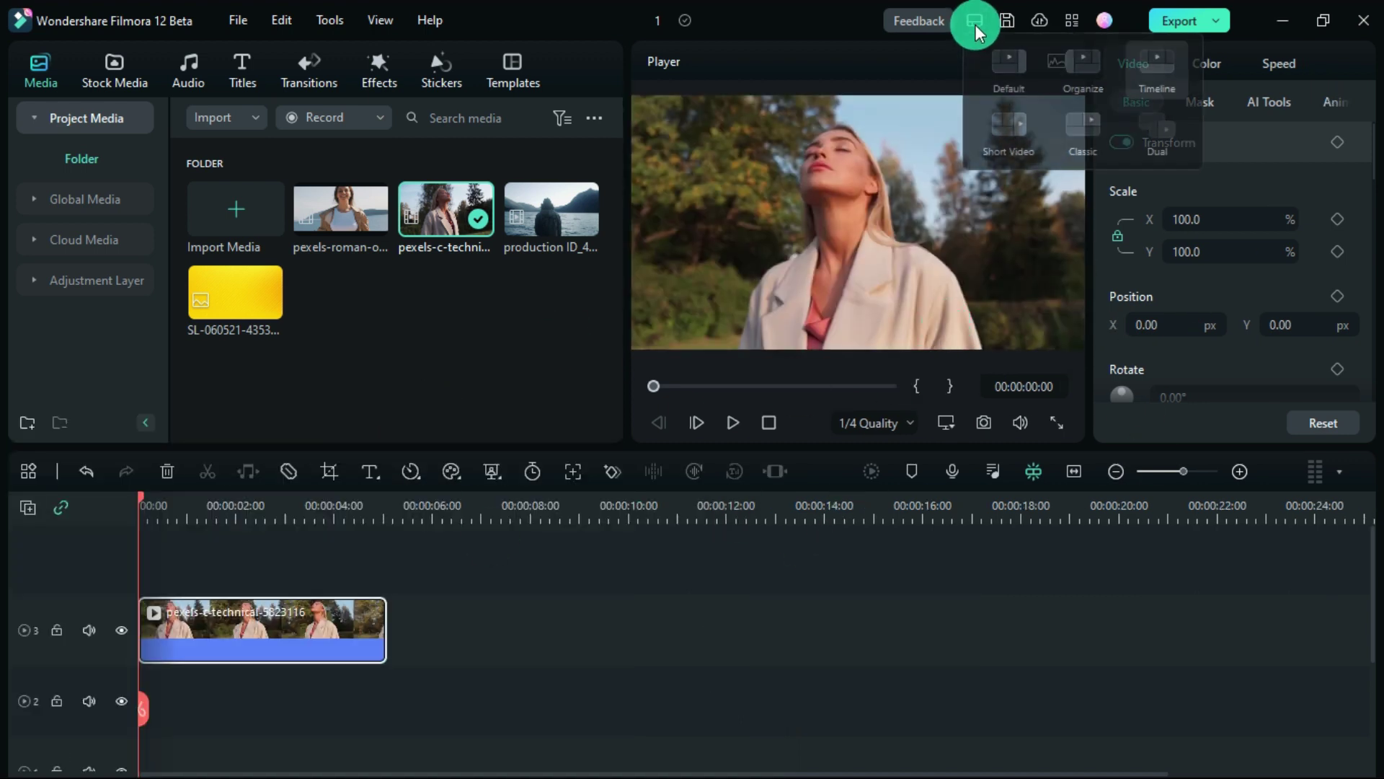
pyautogui.click(988, 139)
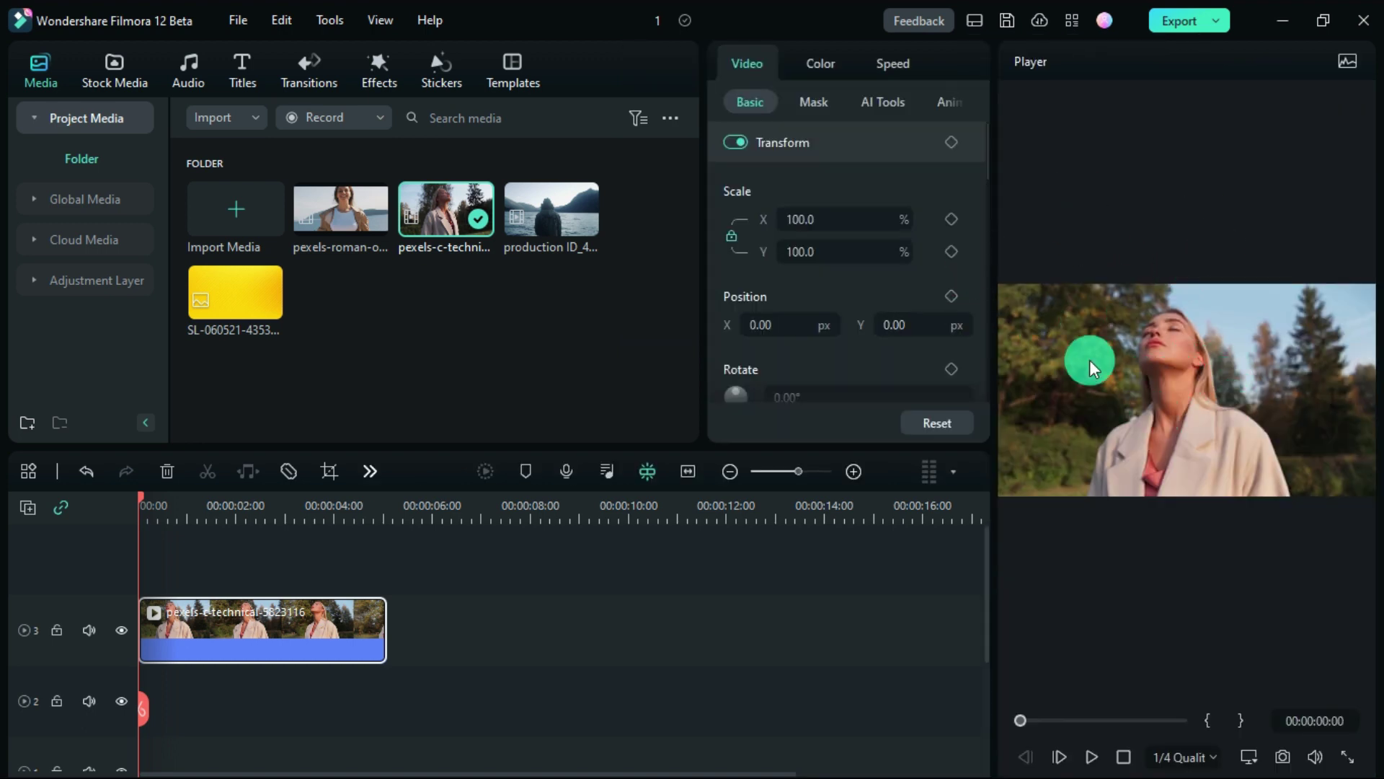
pyautogui.click(975, 23)
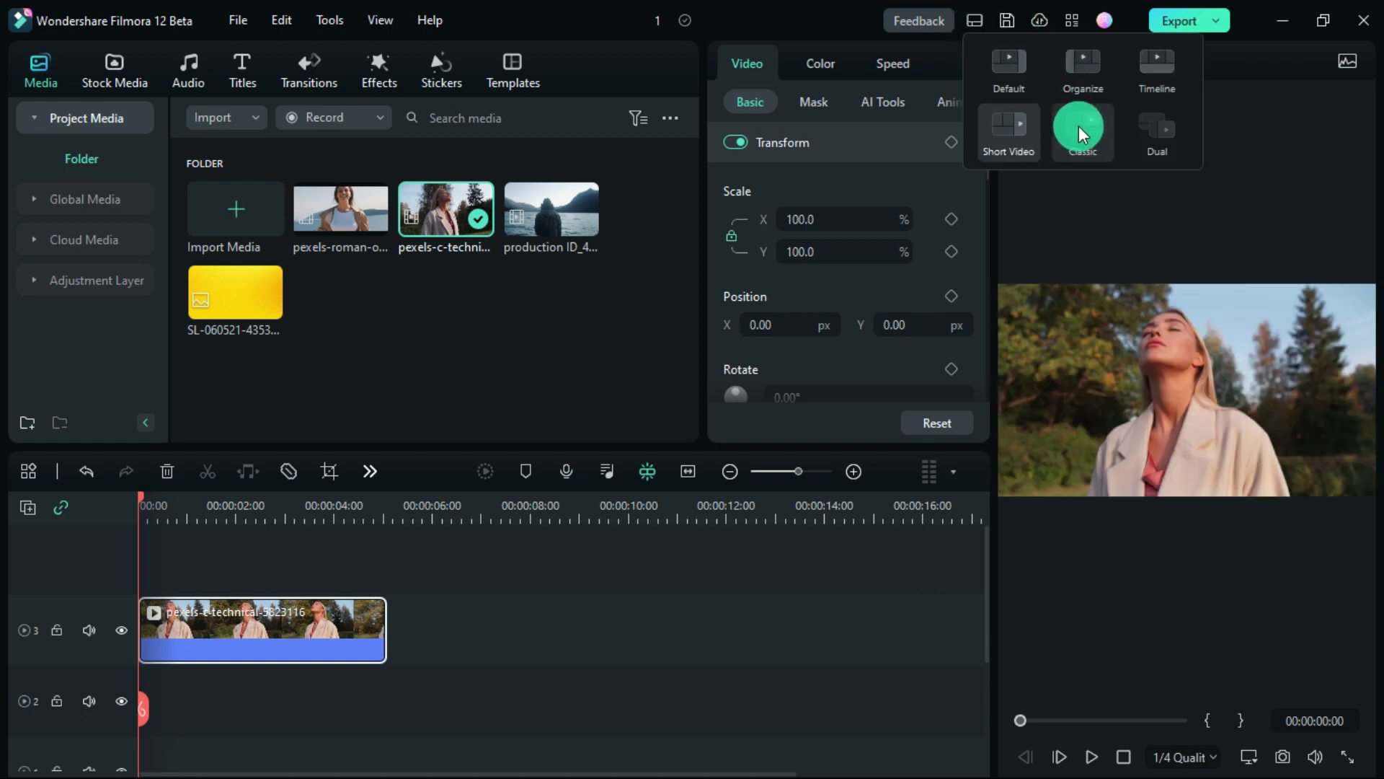
pyautogui.click(1080, 130)
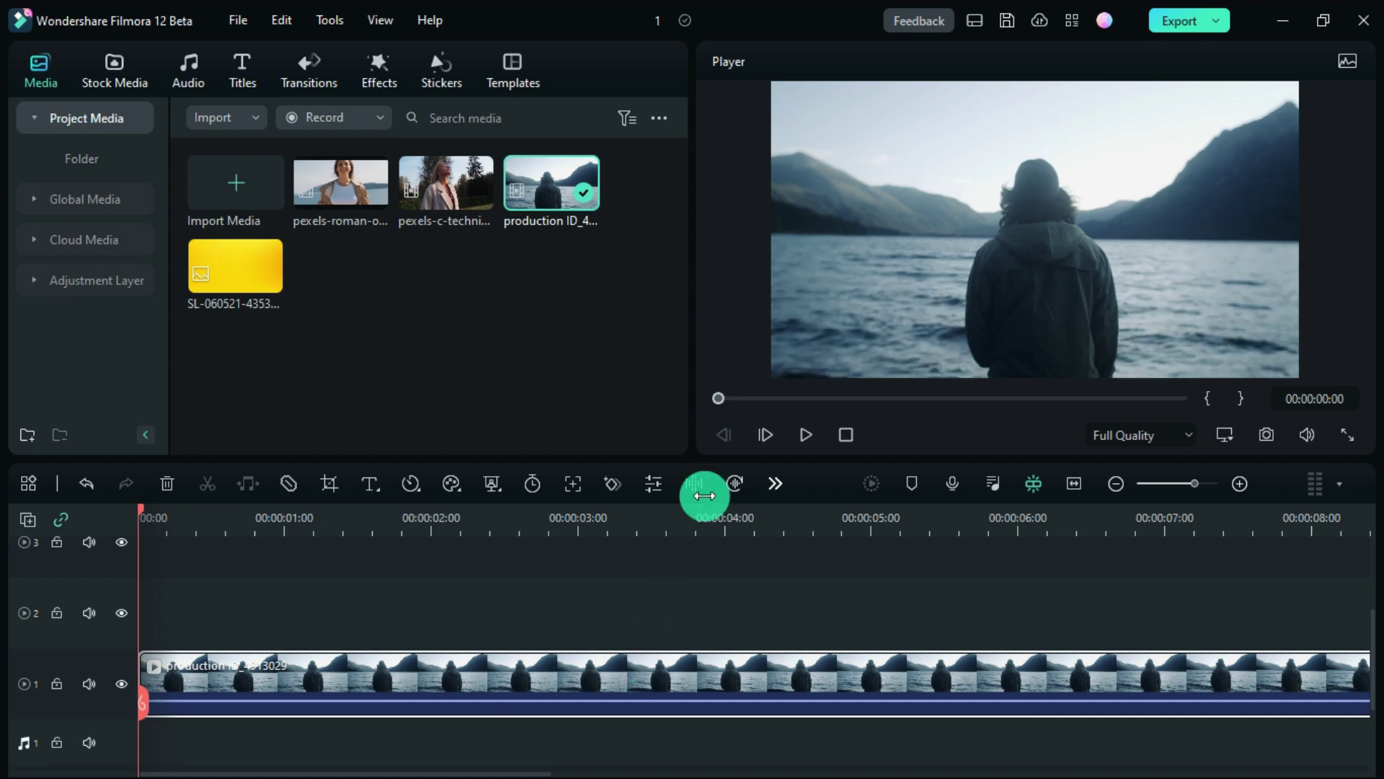
# Open the lake clip's properties, view its Audio settings, then its Color settings
pyautogui.click(654, 476)
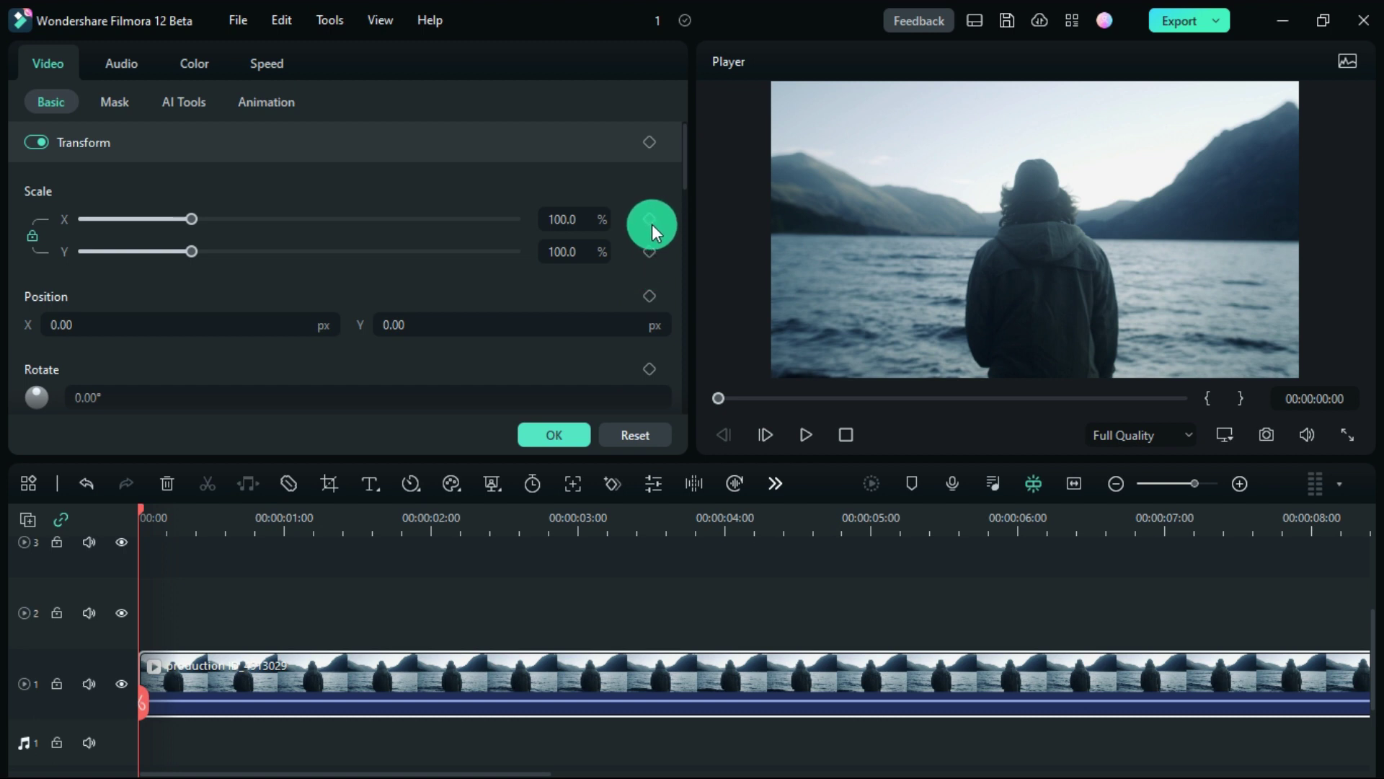
pyautogui.scroll(-5, 652, 225)
pyautogui.scroll(-5, 650, 259)
pyautogui.scroll(-2, 649, 294)
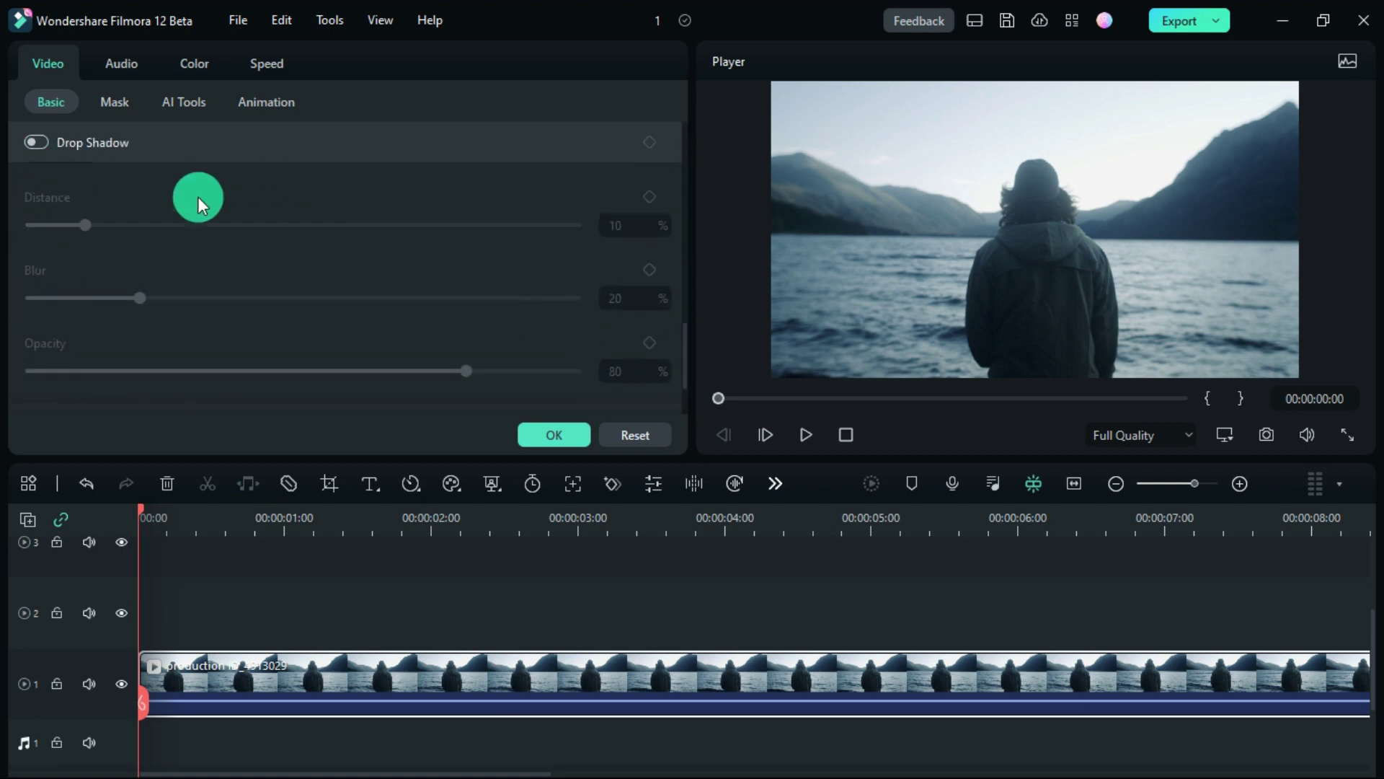
pyautogui.click(123, 64)
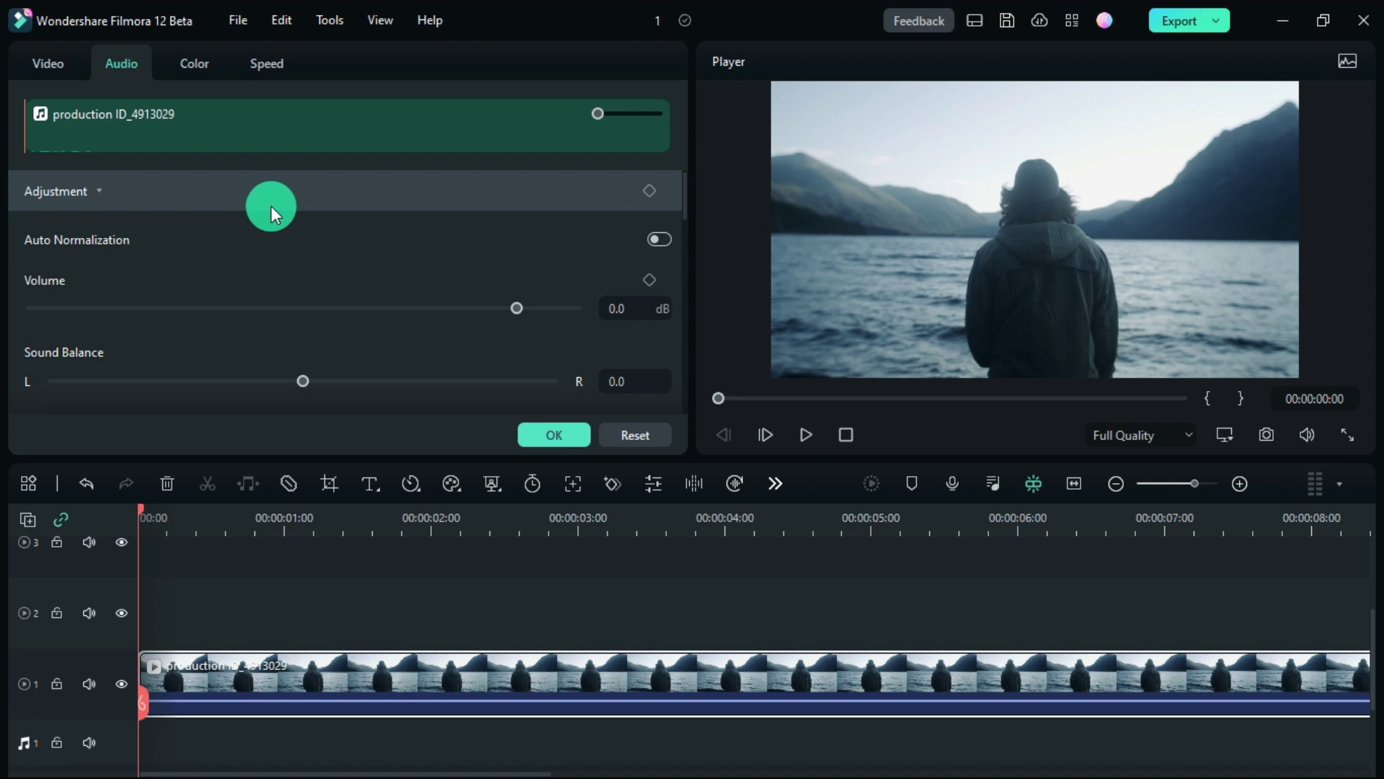
pyautogui.scroll(-2, 266, 217)
pyautogui.scroll(2, 261, 222)
pyautogui.click(205, 68)
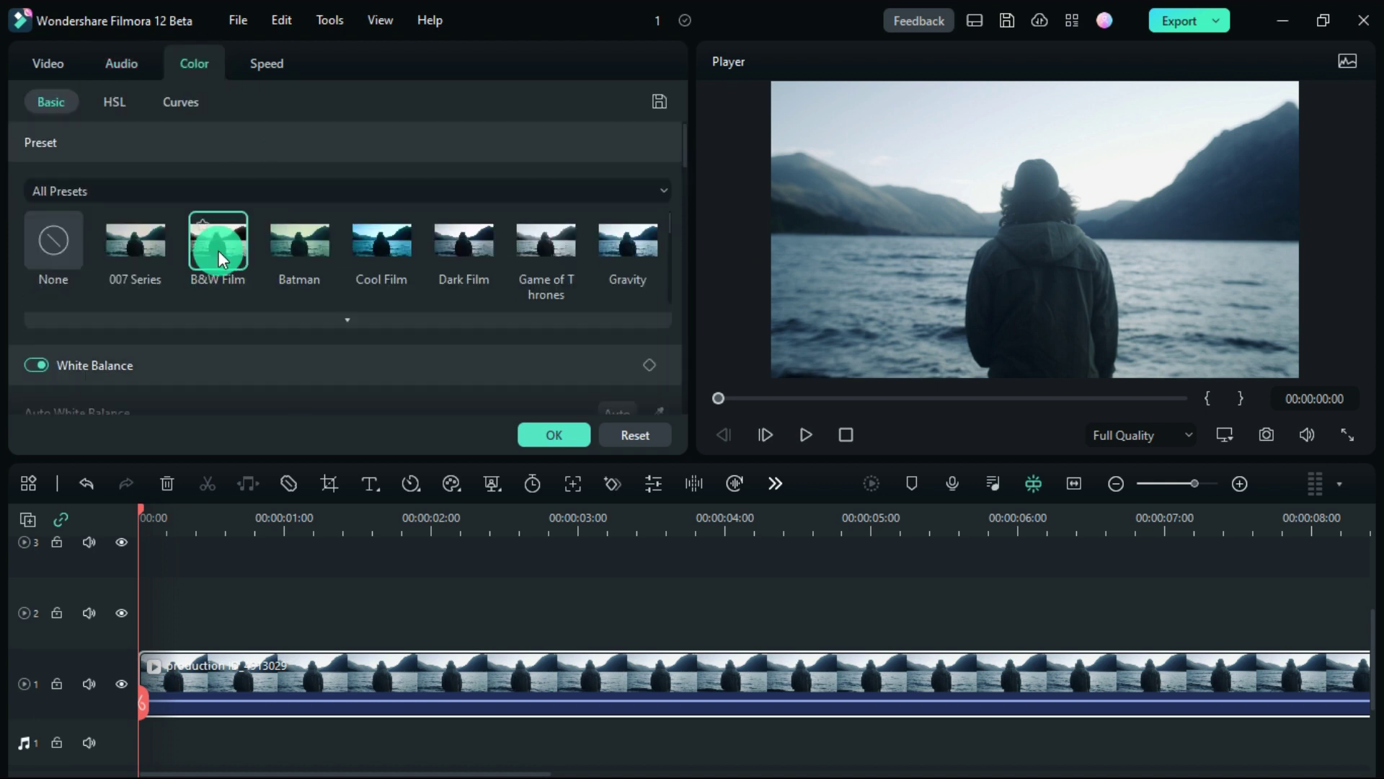
pyautogui.scroll(-1, 220, 252)
pyautogui.scroll(-3, 304, 343)
pyautogui.scroll(-1, 304, 343)
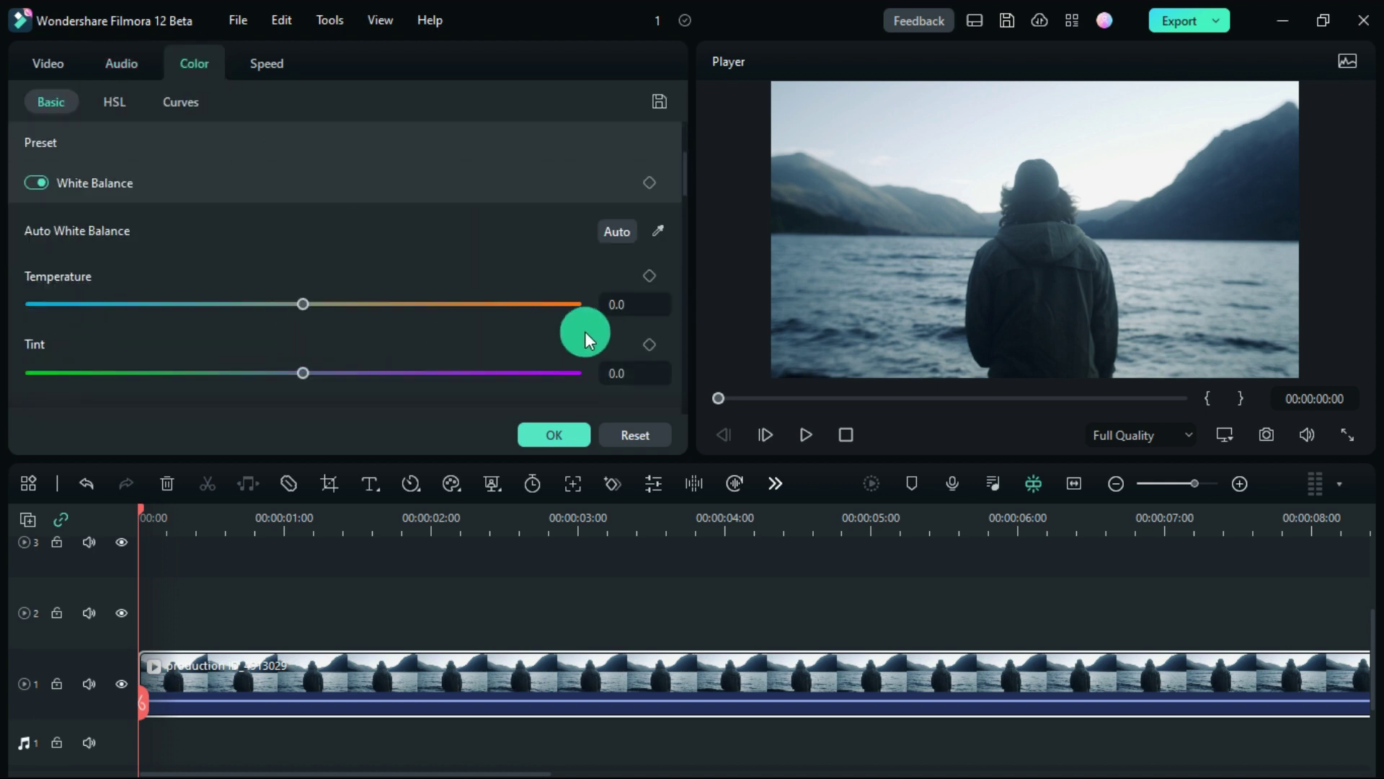
# At 00:00:01:10, keyframe the lake clip's Temperature at 100 and Exposure at 43
pyautogui.click(645, 277)
pyautogui.click(343, 520)
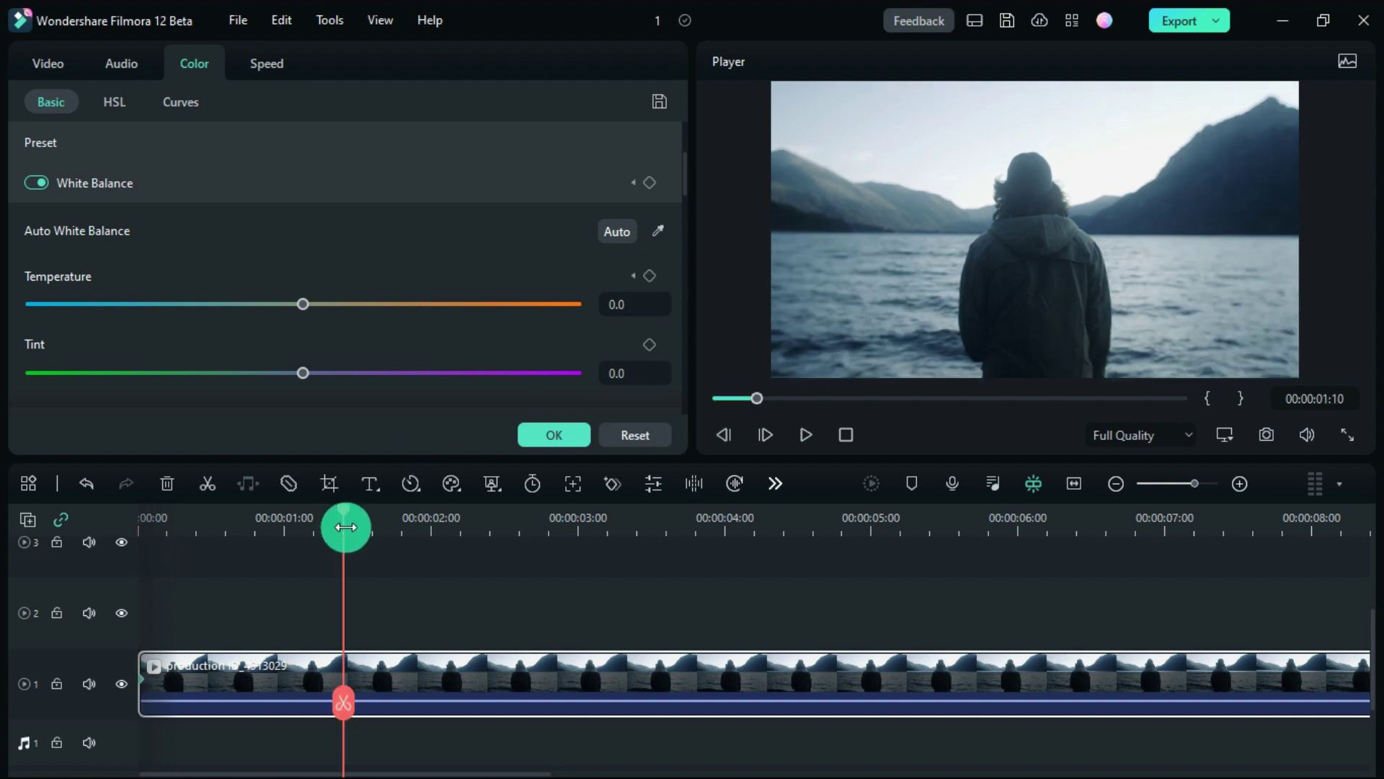
pyautogui.click(646, 275)
pyautogui.moveTo(529, 306); pyautogui.dragTo(643, 326)
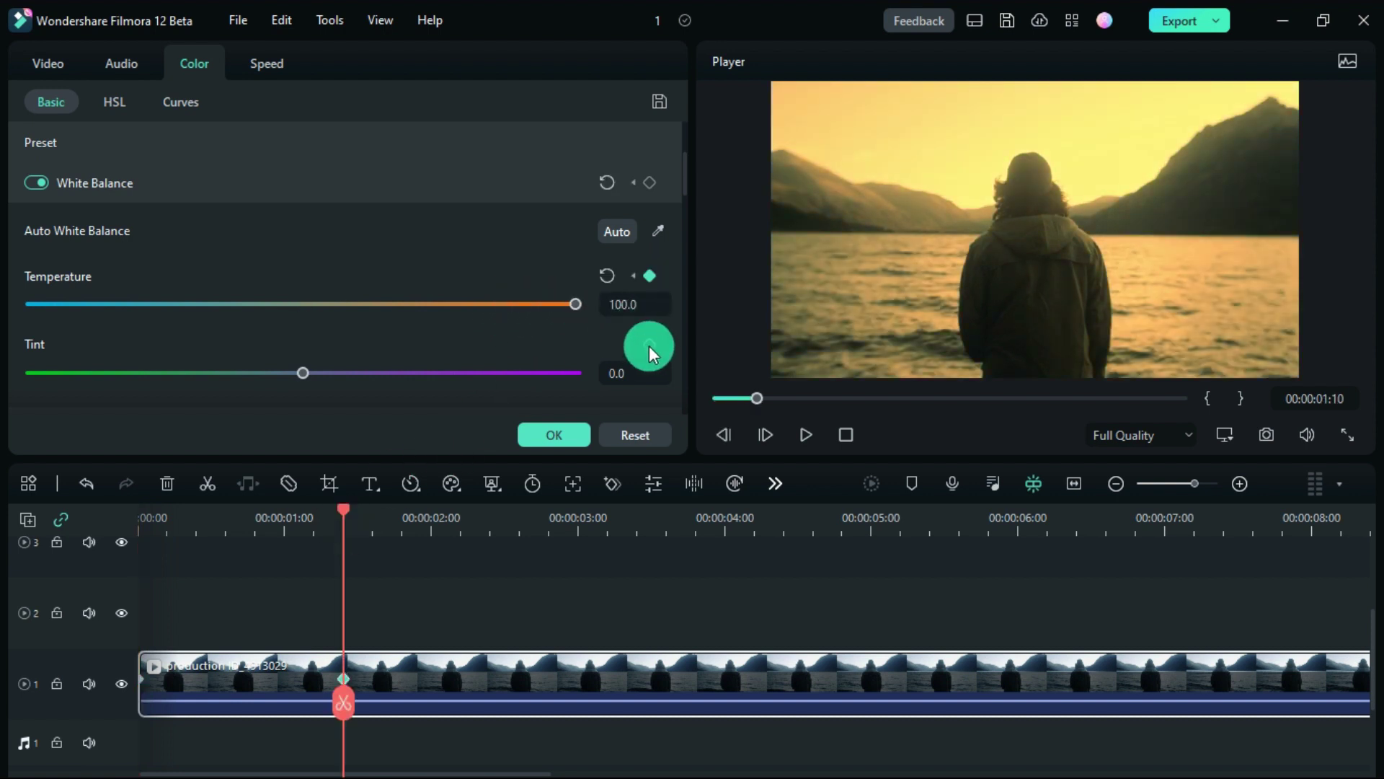
pyautogui.scroll(-3, 649, 352)
pyautogui.click(650, 354)
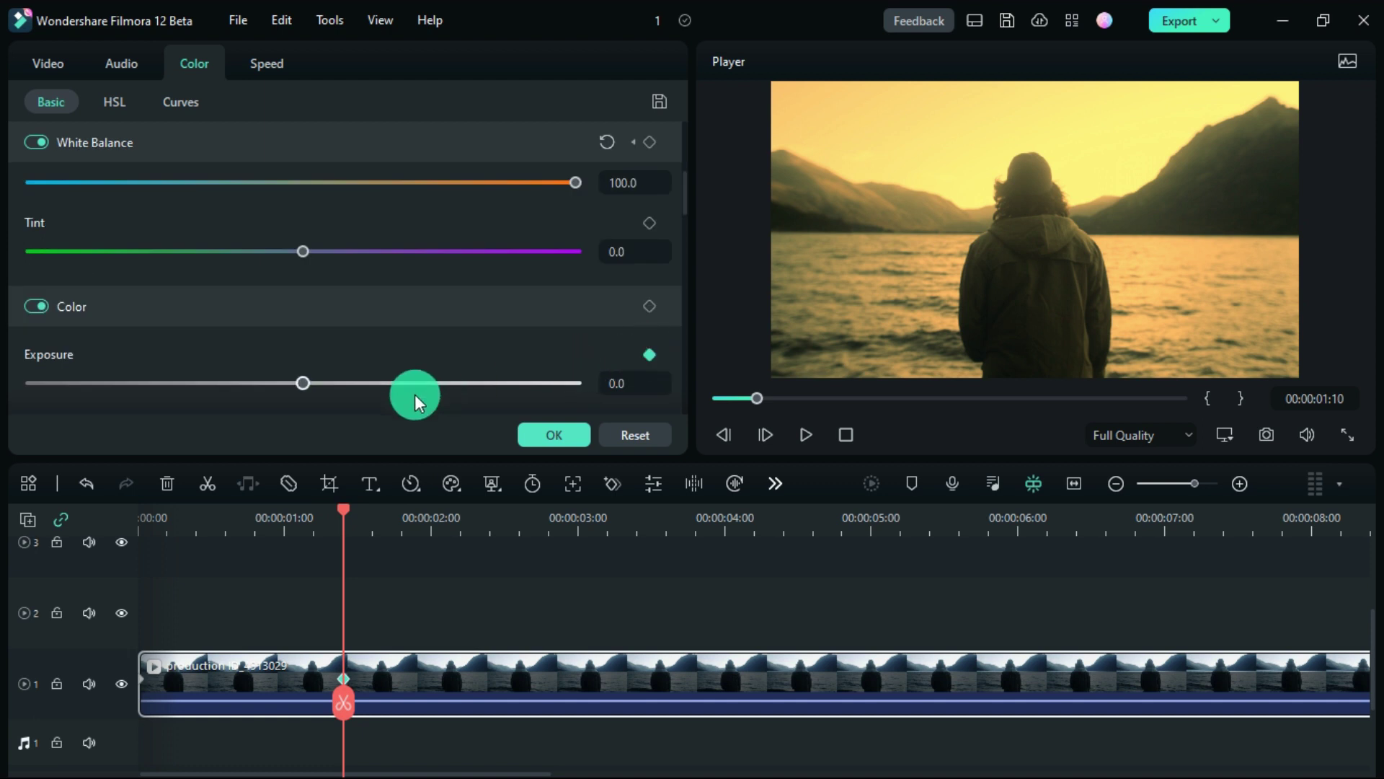
pyautogui.moveTo(447, 384); pyautogui.dragTo(401, 383)
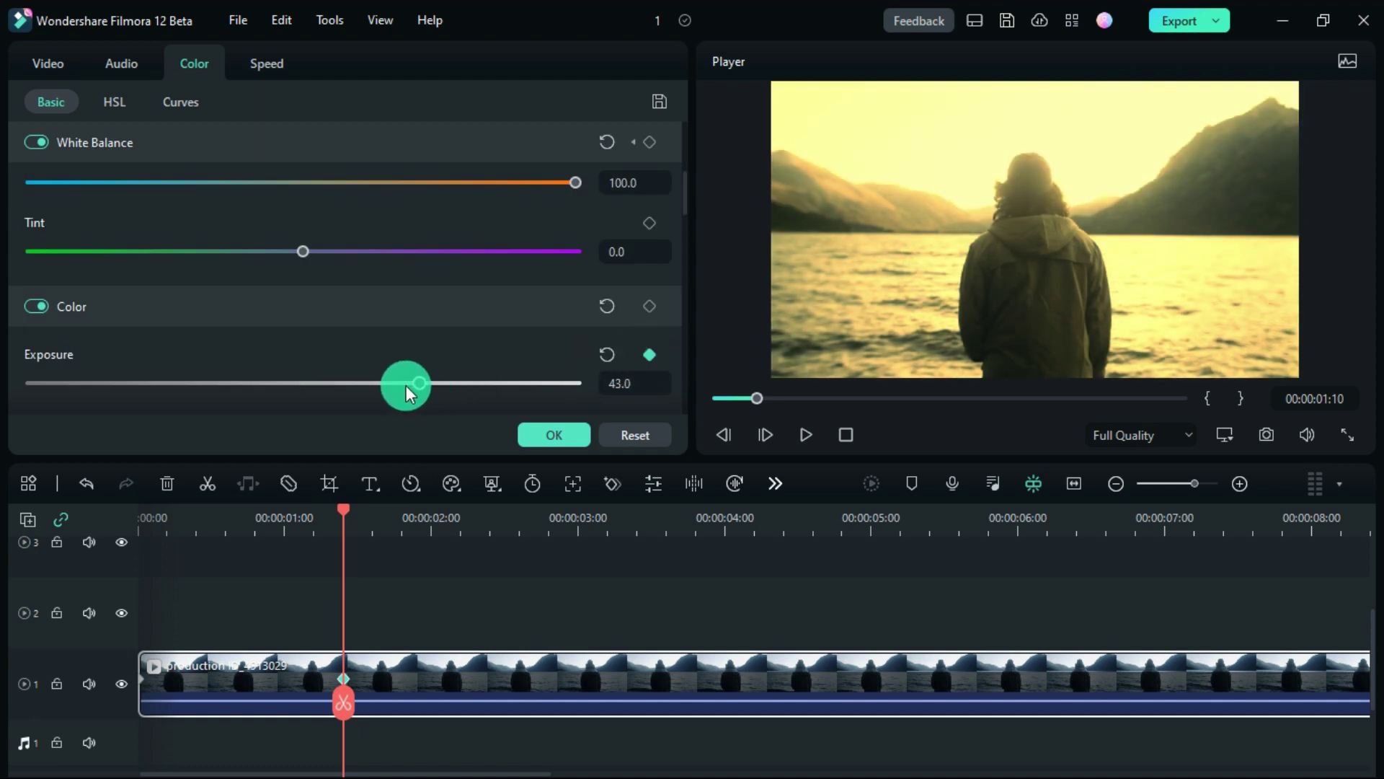
# Keyframe a lower exposure at the clip start and play back the animated grade
pyautogui.moveTo(343, 703); pyautogui.dragTo(66, 724)
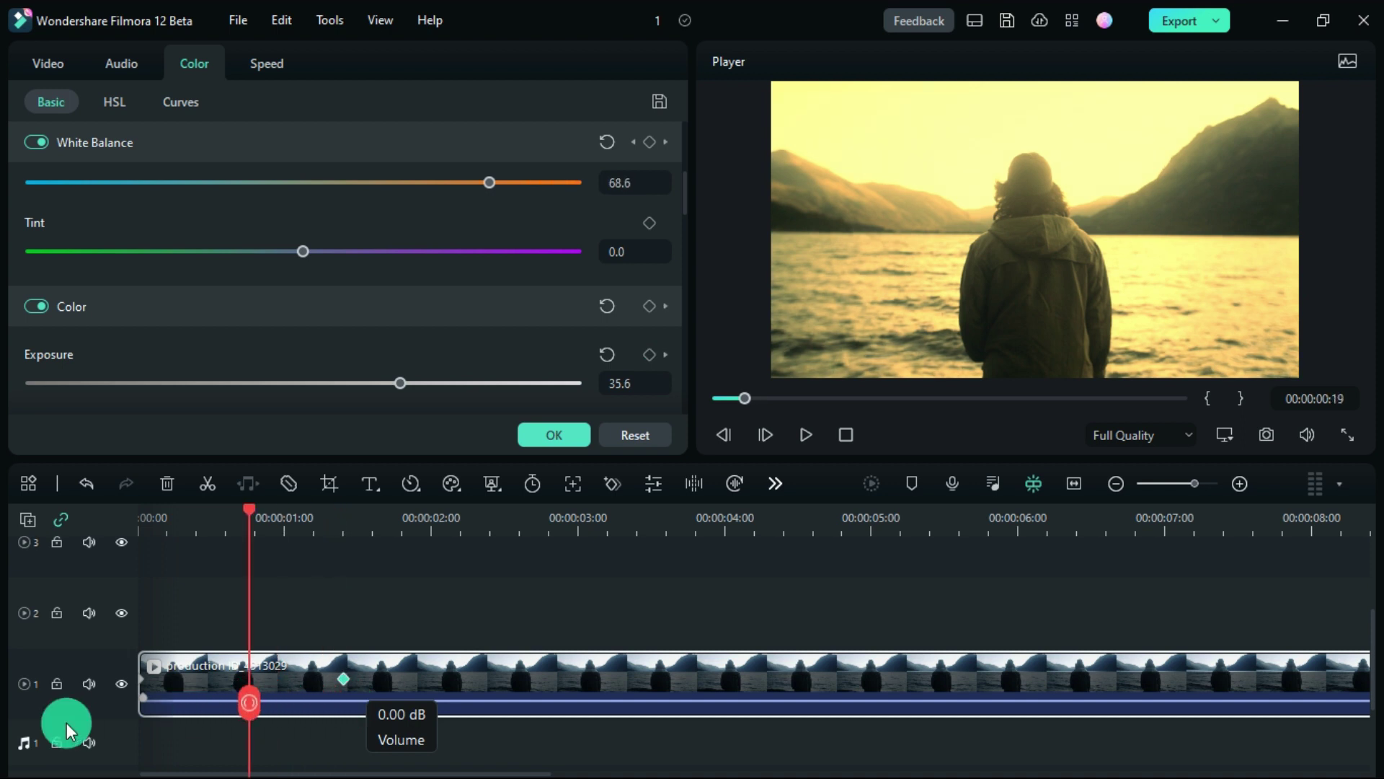
pyautogui.click(647, 354)
pyautogui.moveTo(400, 384); pyautogui.dragTo(297, 364)
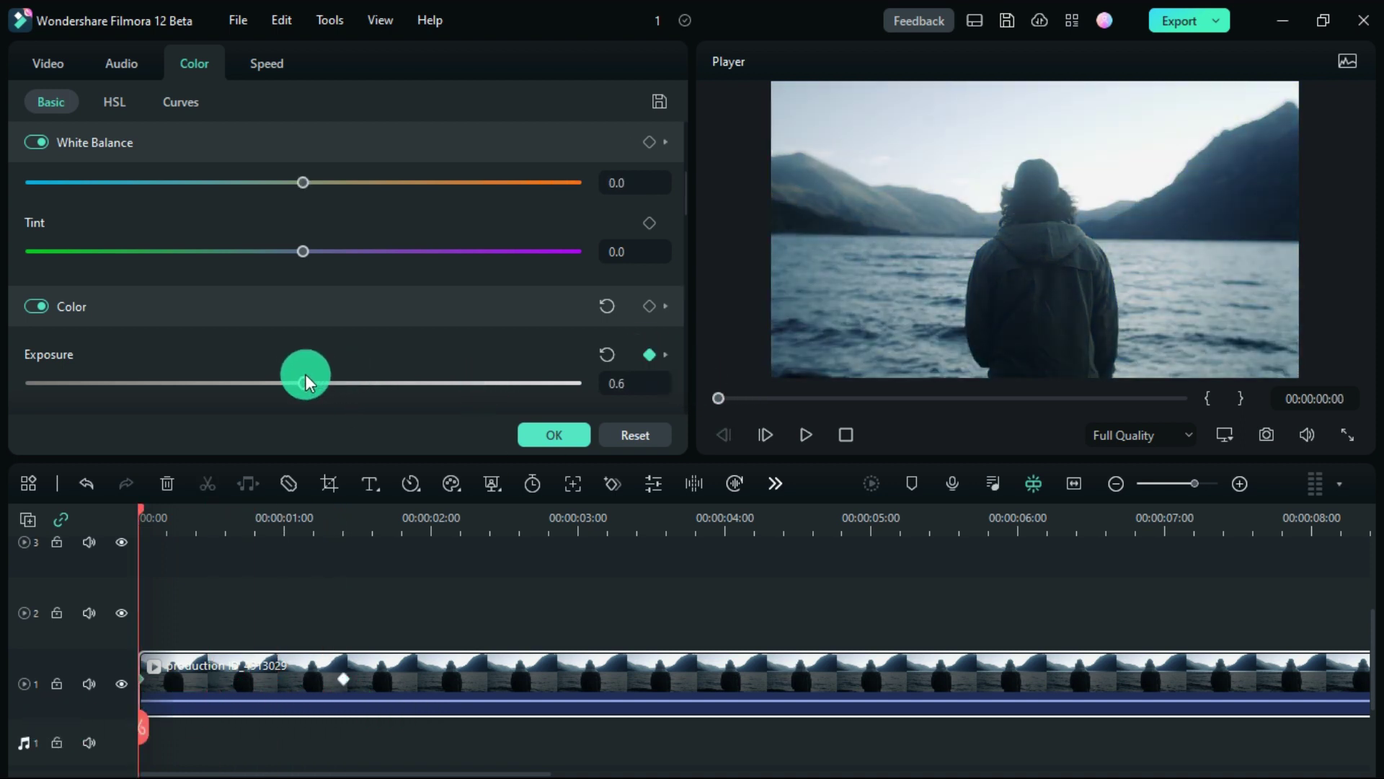
pyautogui.press('space')
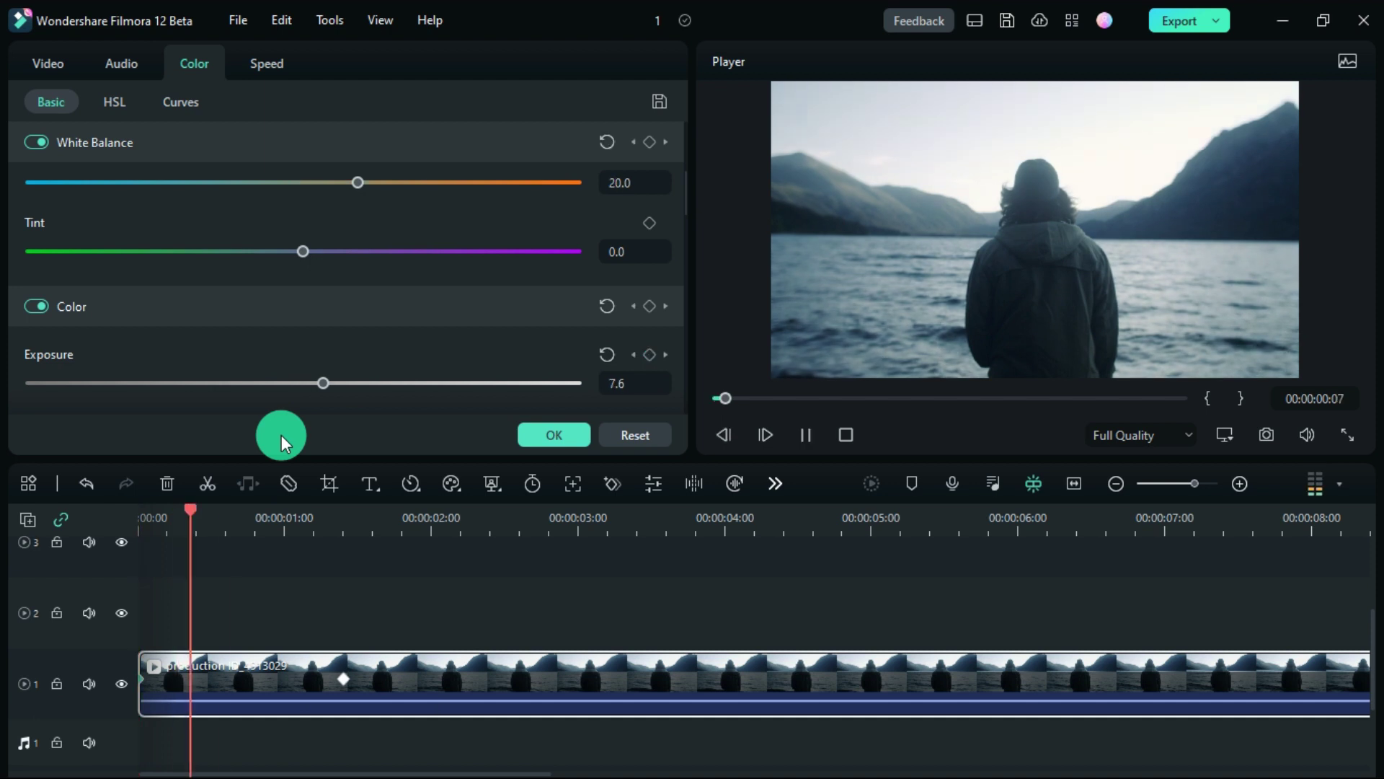
pyautogui.press('space')
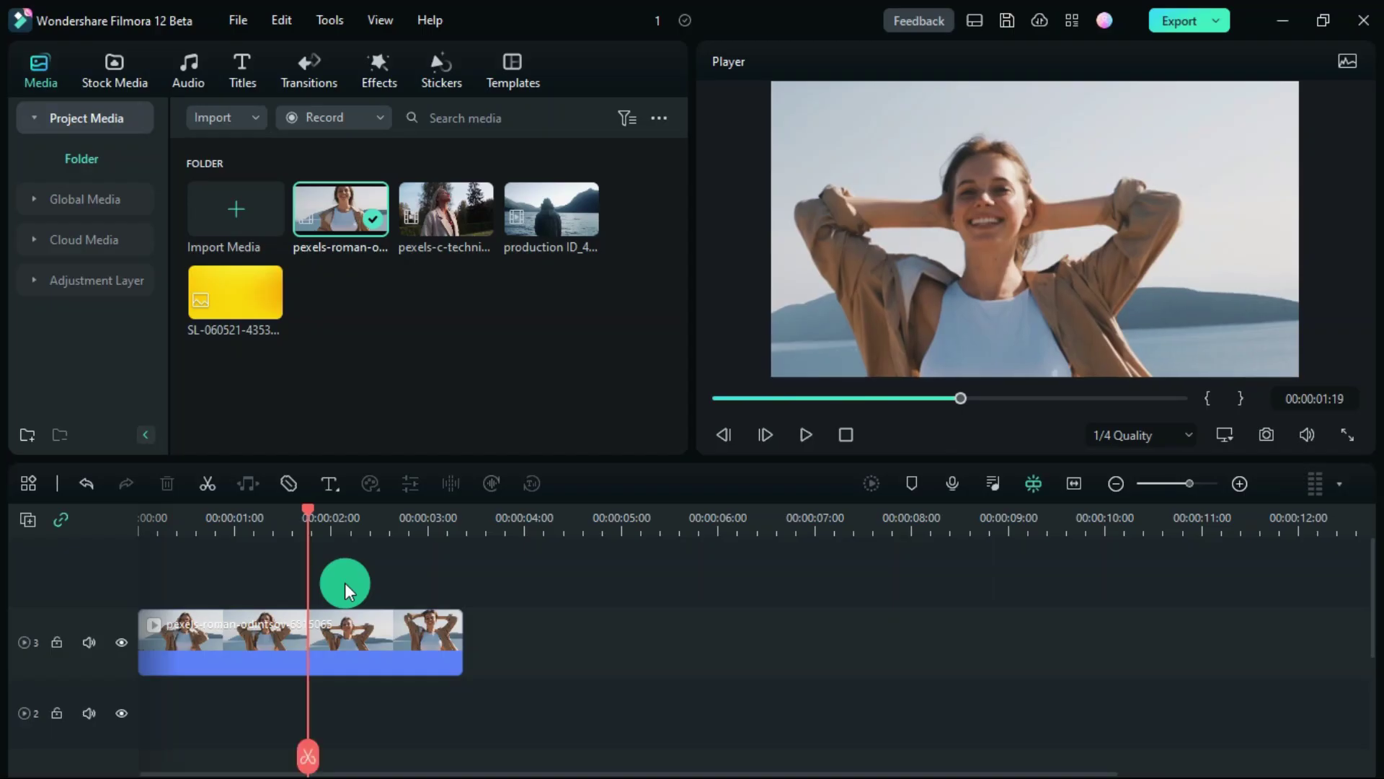
# Select the smiling woman clip and turn on Smart Cutout in its AI Tools
pyautogui.click(108, 532)
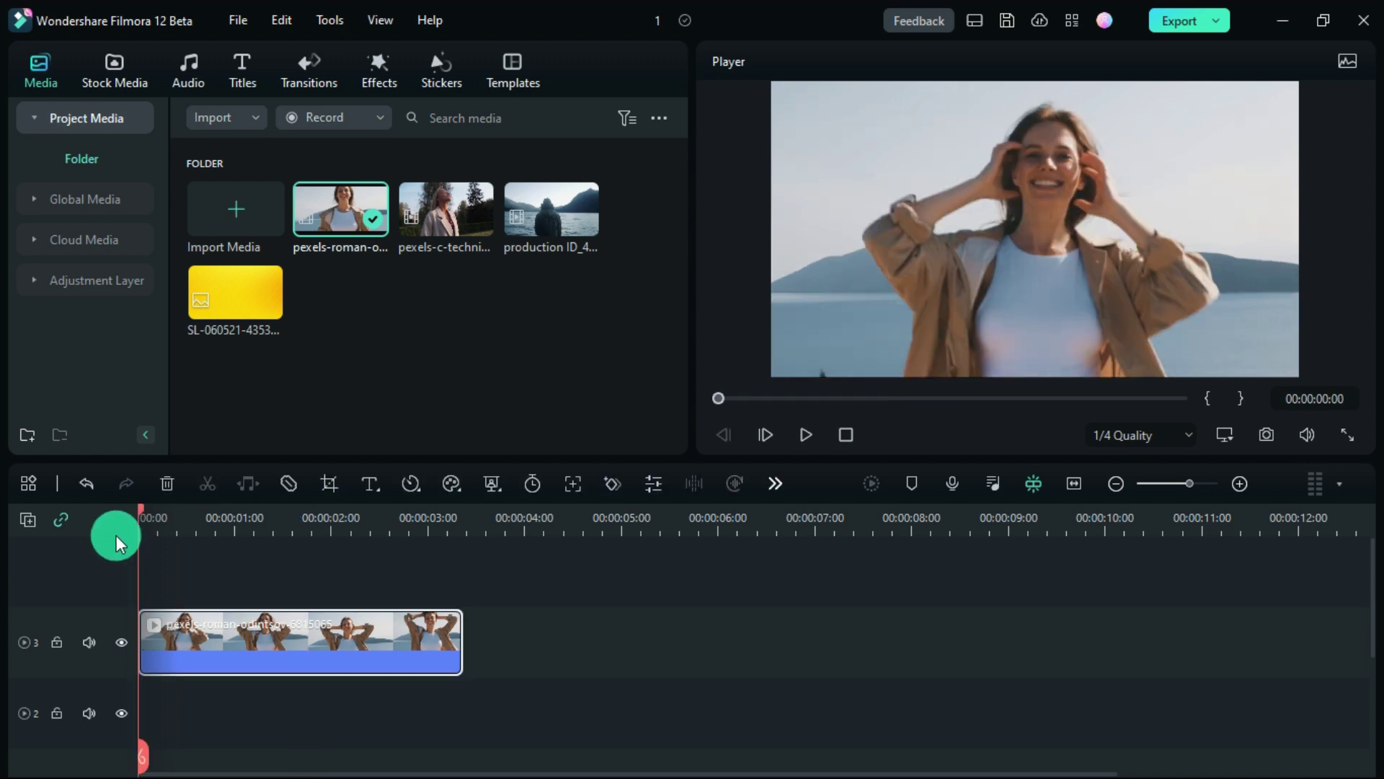
pyautogui.click(422, 619)
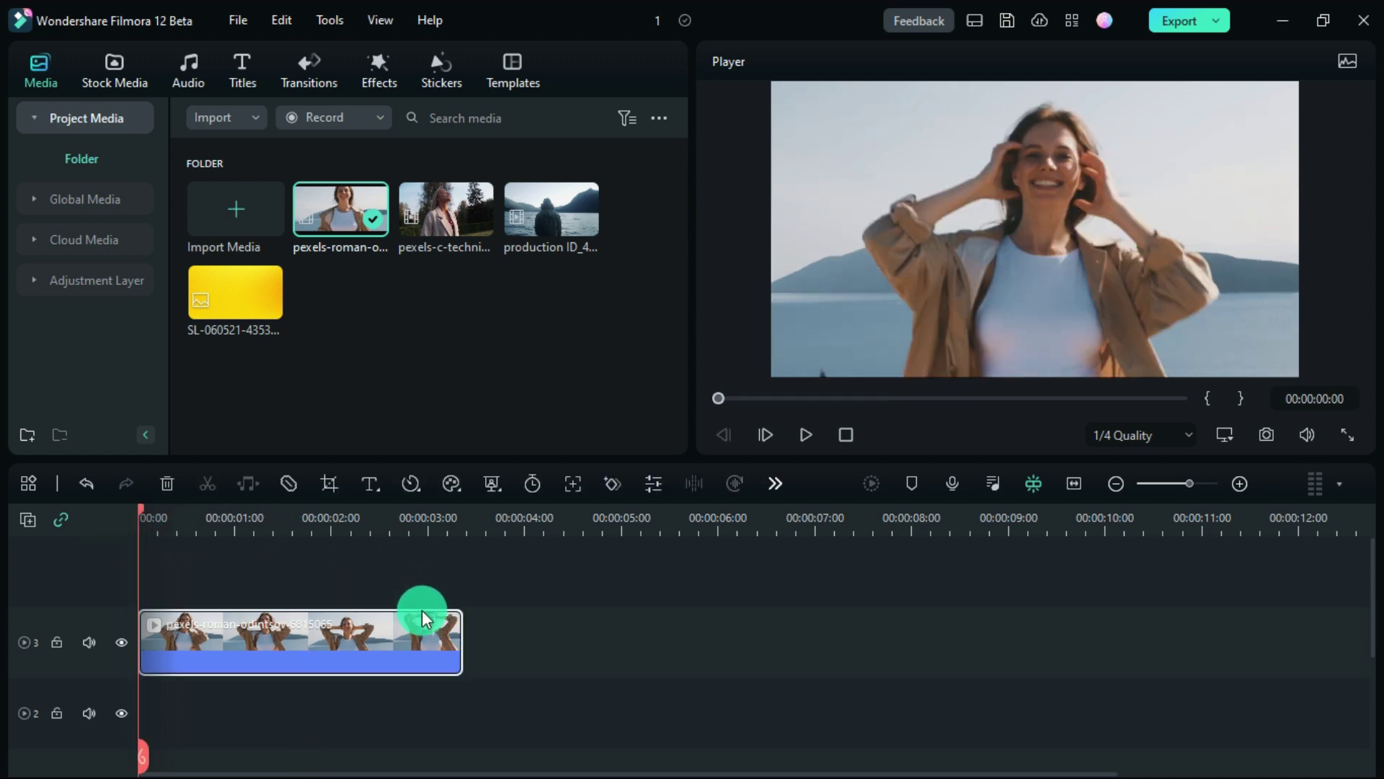
pyautogui.click(657, 485)
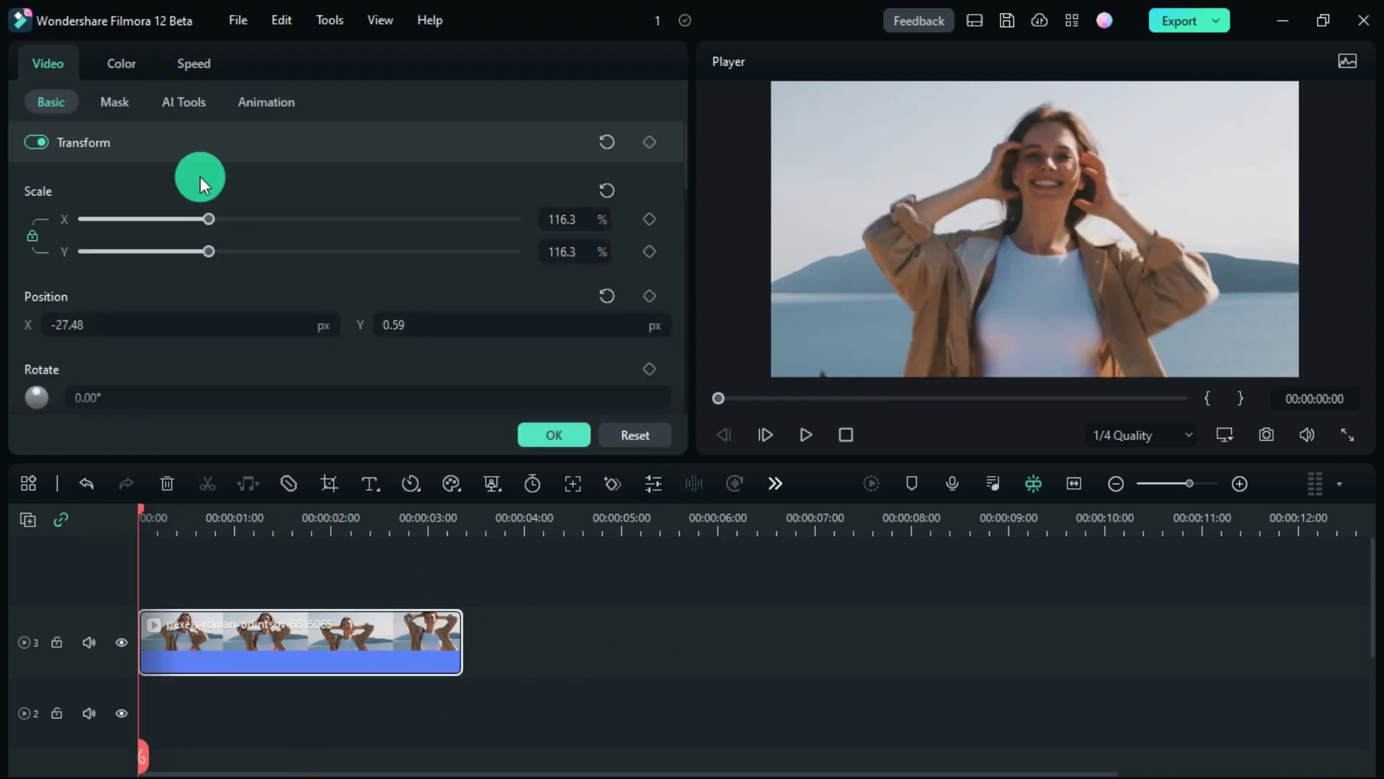
pyautogui.click(192, 104)
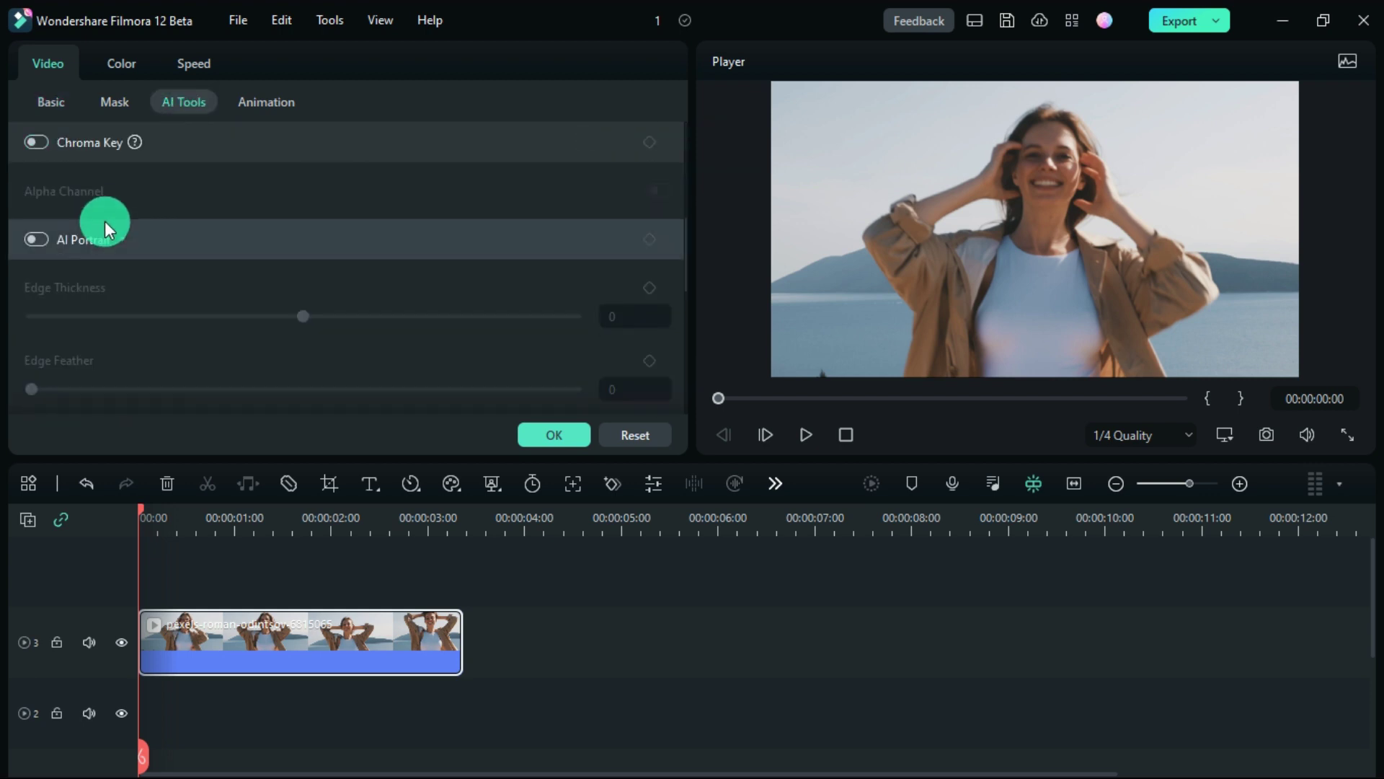
pyautogui.scroll(-2, 55, 292)
pyautogui.click(44, 323)
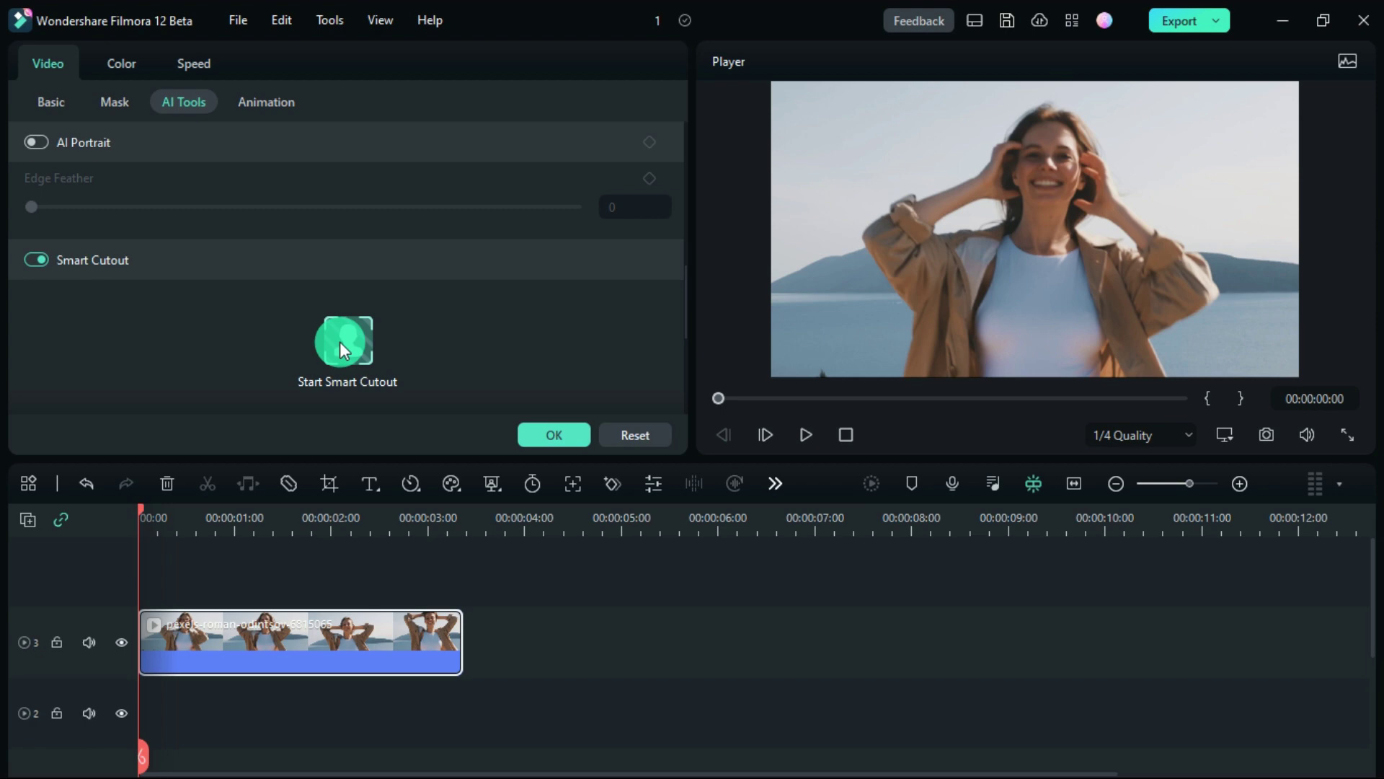
# Brush over the woman's face and torso, track her, and set Edge Thickness to -4.00
pyautogui.click(339, 341)
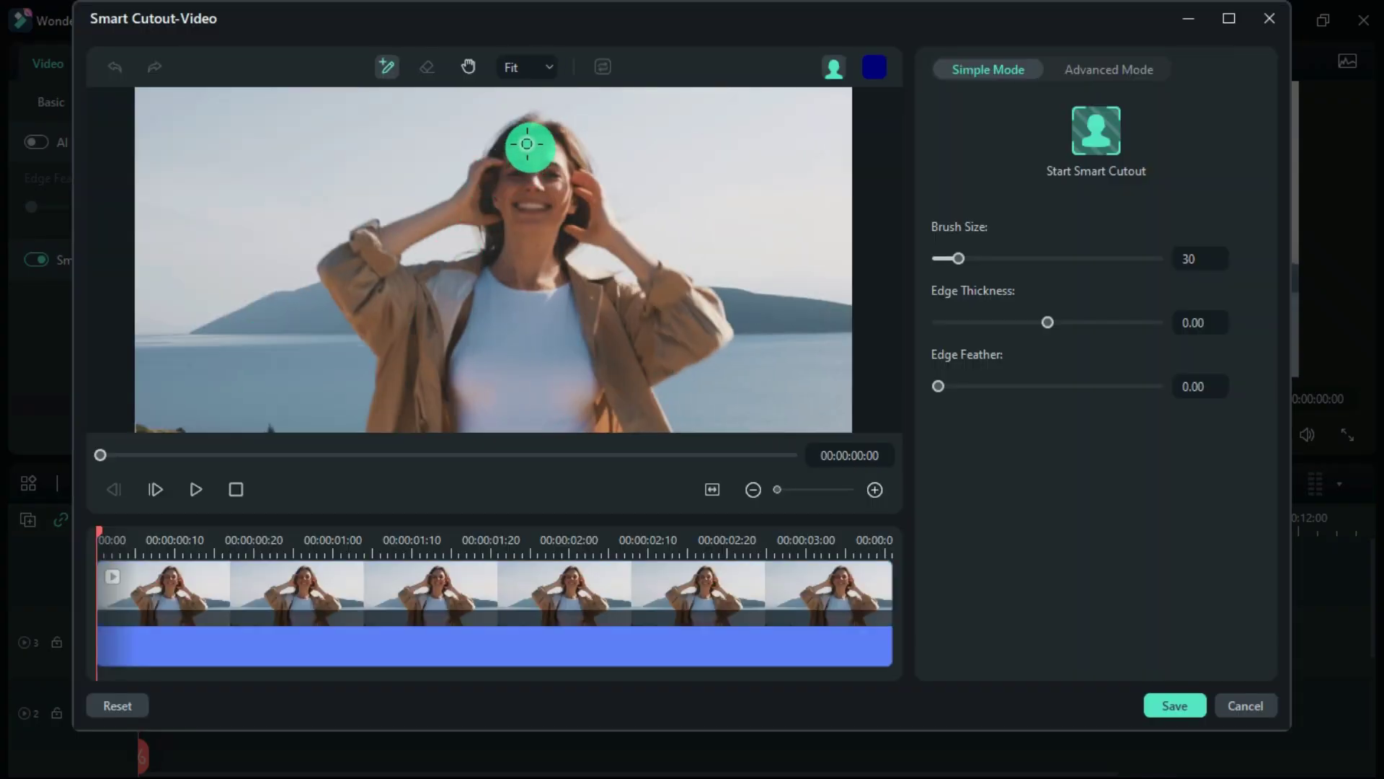
pyautogui.moveTo(556, 180)
pyautogui.mouseDown()
pyautogui.moveTo(542, 152)
pyautogui.moveTo(534, 207)
pyautogui.moveTo(510, 177)
pyautogui.moveTo(371, 241)
pyautogui.moveTo(431, 329)
pyautogui.moveTo(418, 300)
pyautogui.mouseUp()
pyautogui.moveTo(959, 259); pyautogui.dragTo(980, 259)
pyautogui.moveTo(519, 270)
pyautogui.mouseDown()
pyautogui.moveTo(495, 405)
pyautogui.moveTo(627, 246)
pyautogui.mouseUp()
pyautogui.scroll(3, 755, 262)
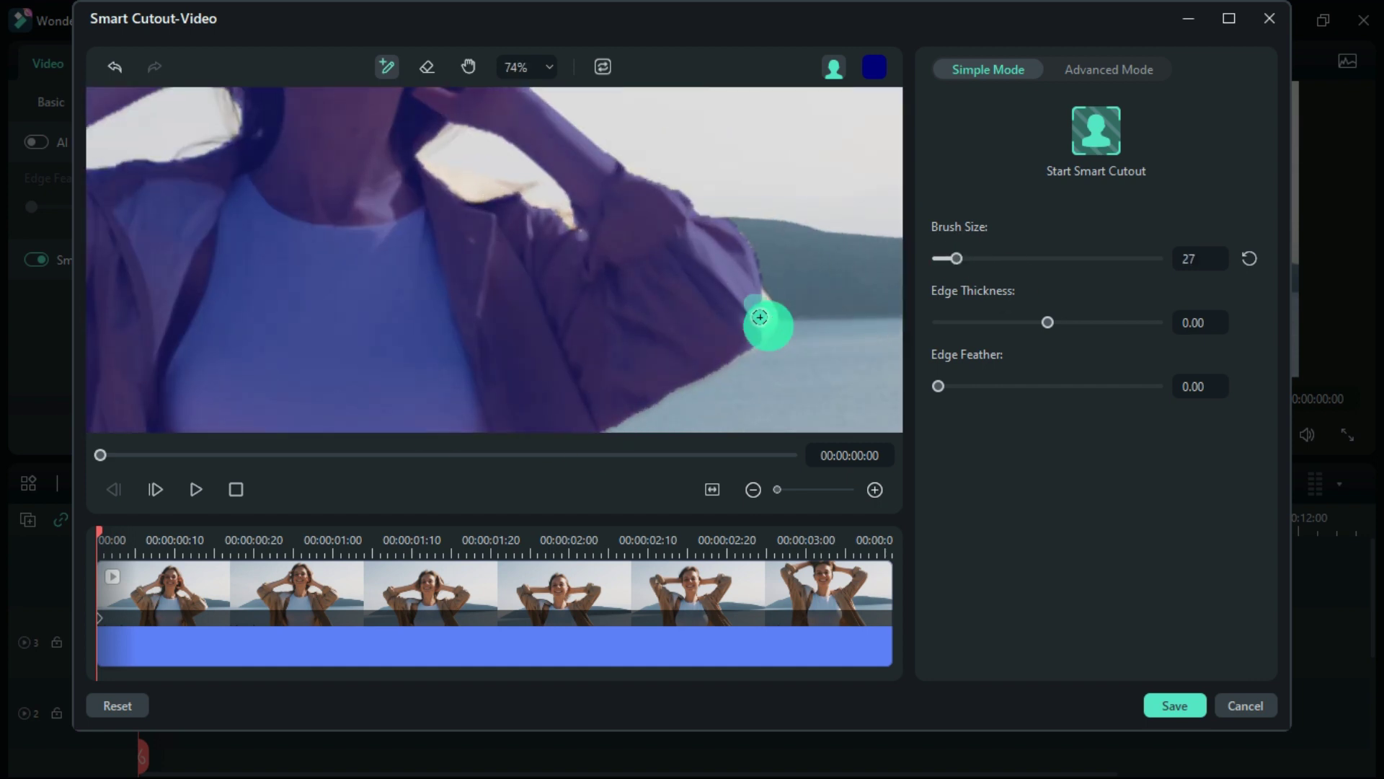
pyautogui.scroll(-4, 547, 331)
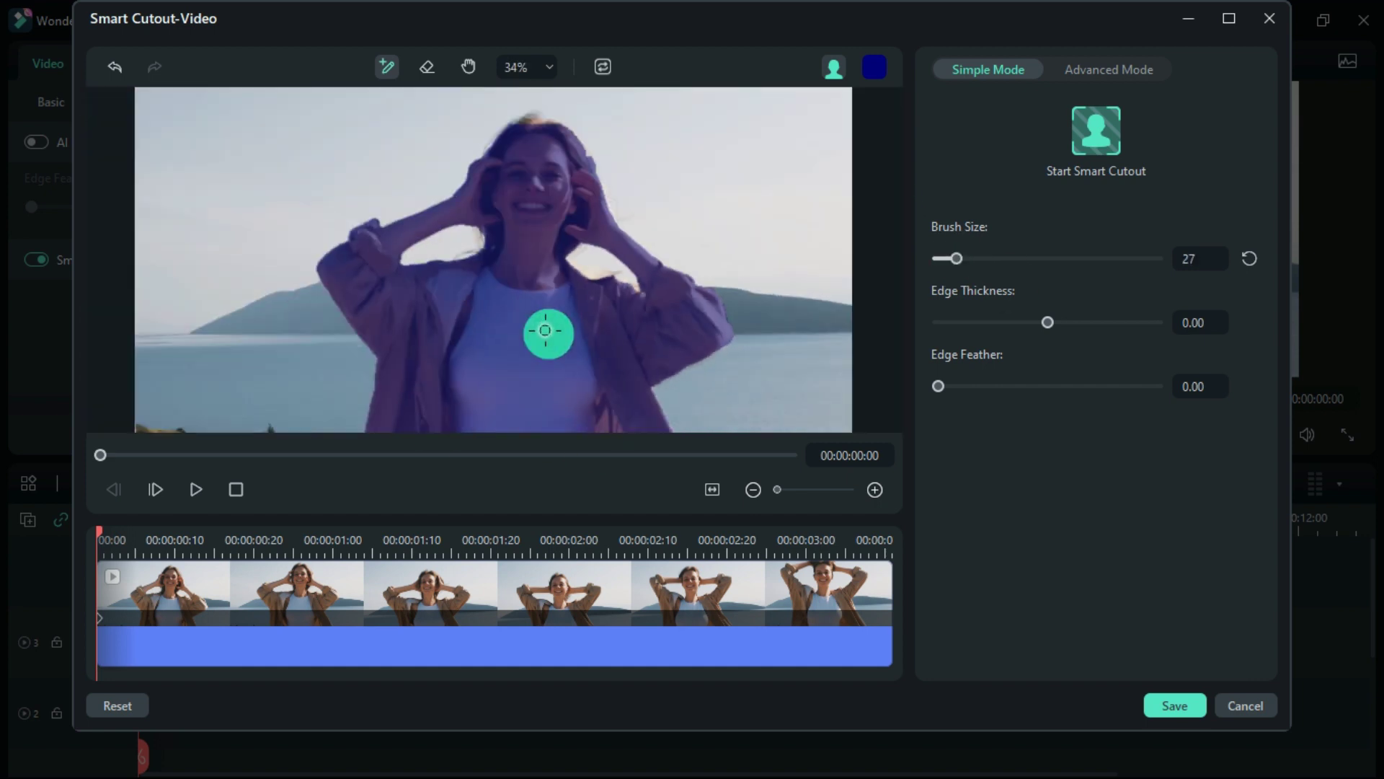
pyautogui.scroll(2, 545, 163)
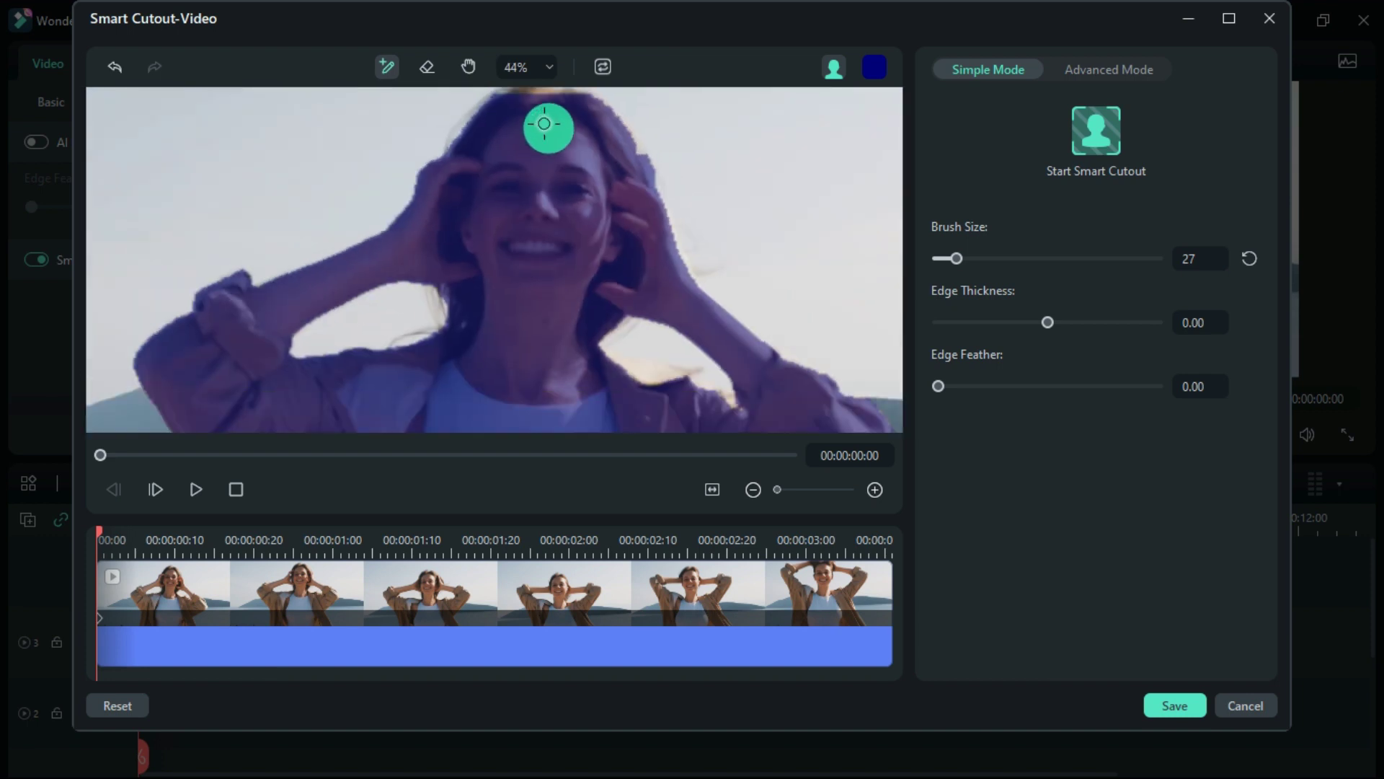
pyautogui.scroll(1, 547, 92)
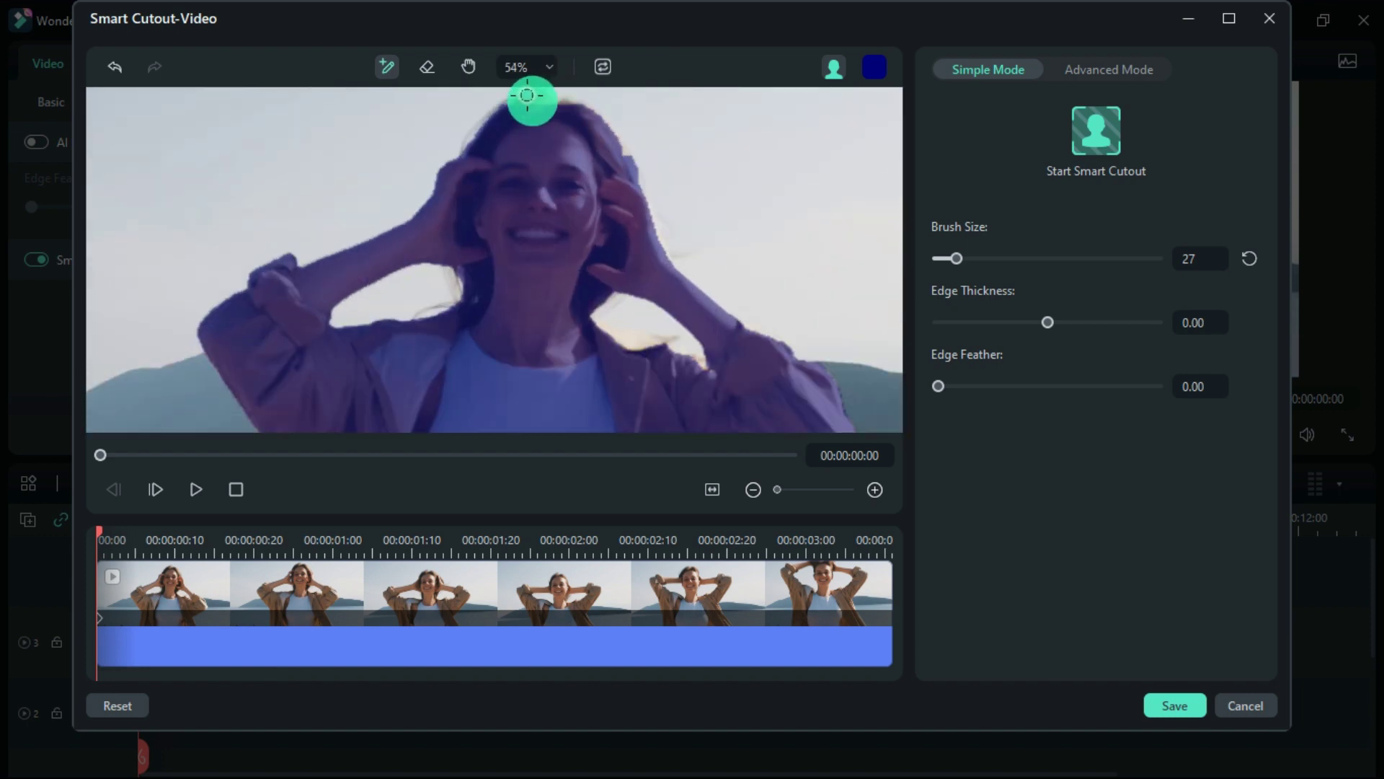
pyautogui.scroll(-1, 601, 87)
pyautogui.scroll(-2, 557, 256)
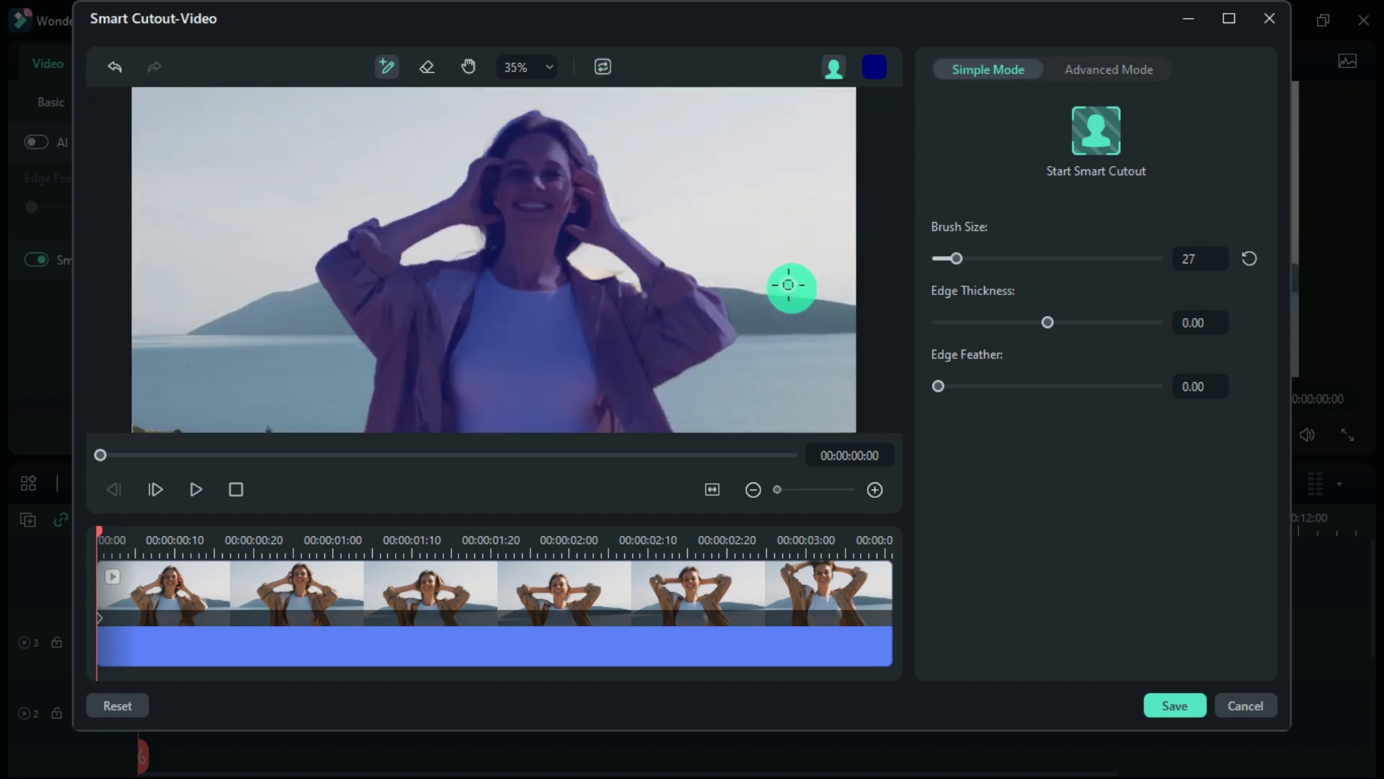
pyautogui.click(1098, 137)
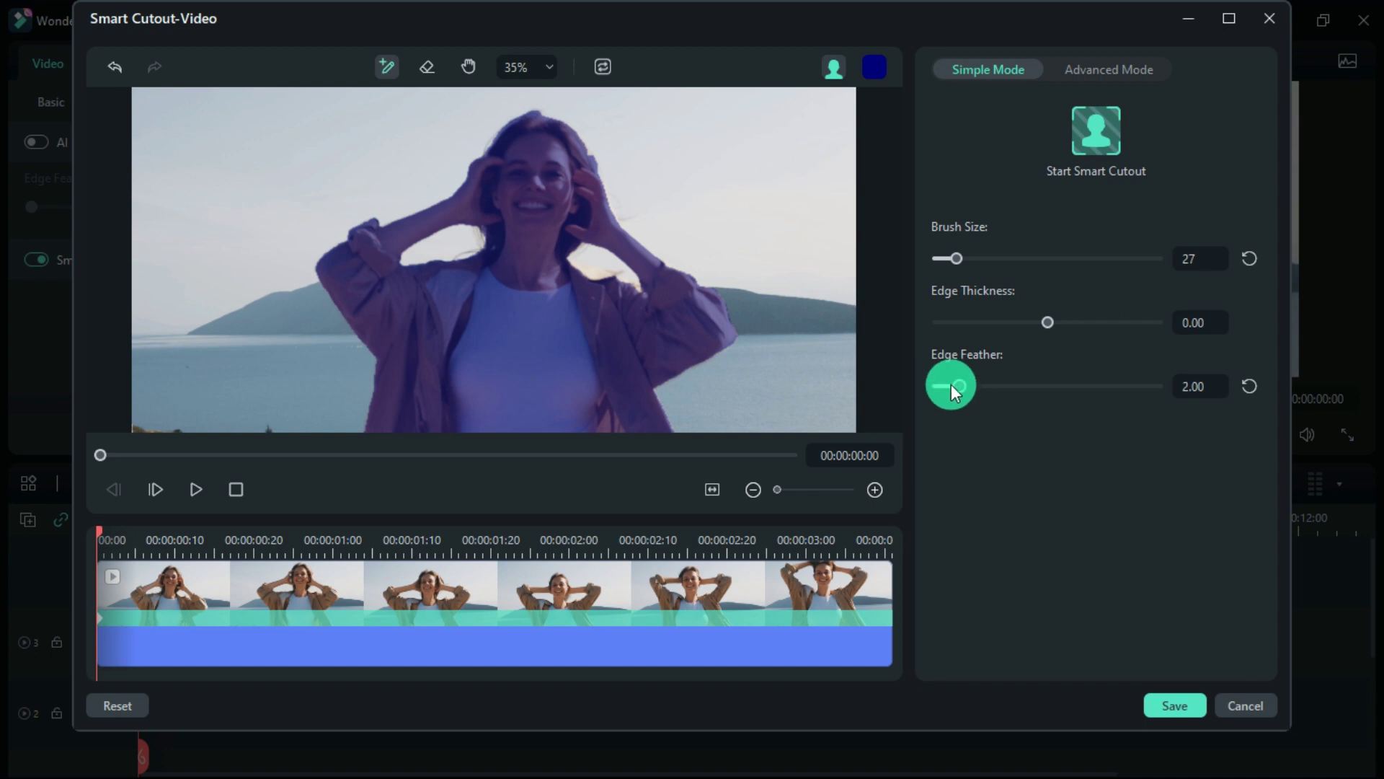
pyautogui.moveTo(1050, 337); pyautogui.dragTo(1044, 322)
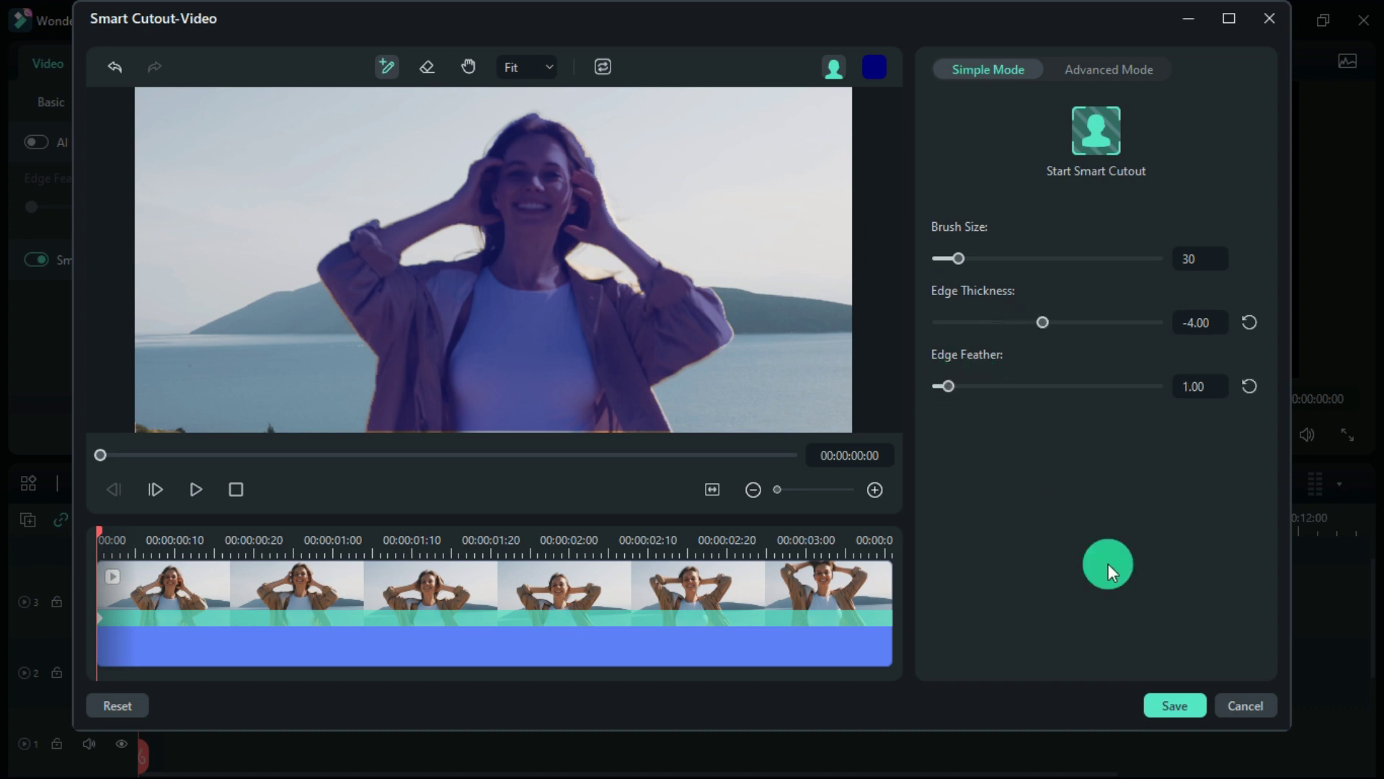
# Save the cutout and place the yellow SL-060521 image on track 2 beneath it
pyautogui.click(1191, 709)
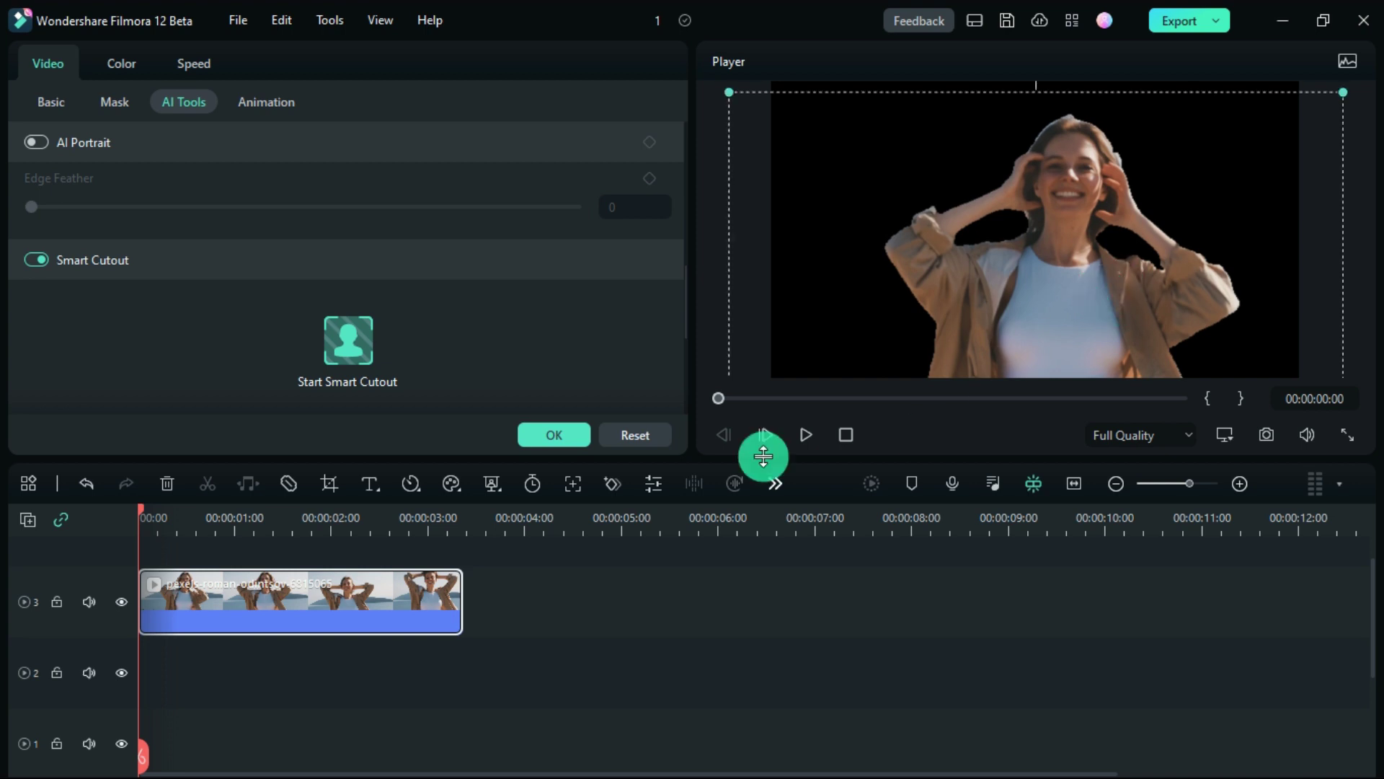
pyautogui.click(558, 436)
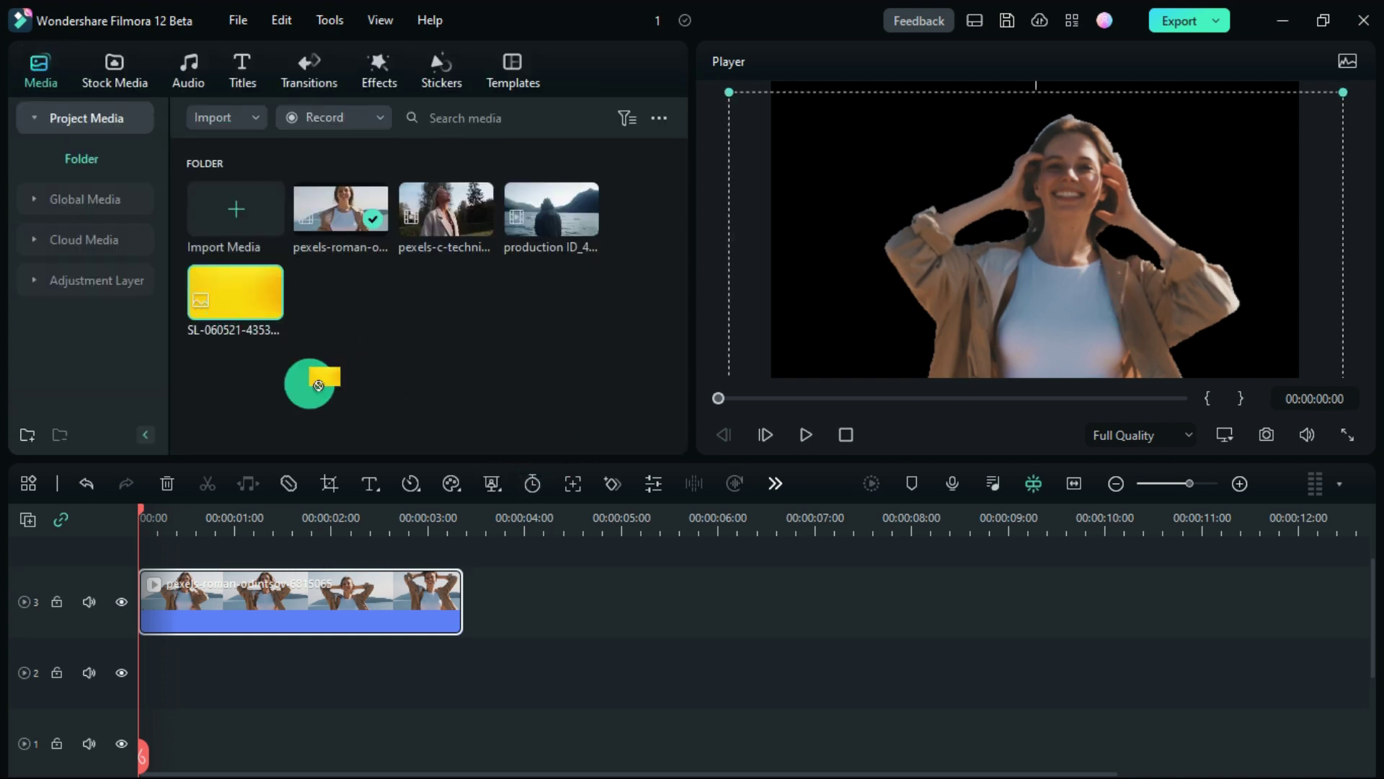
pyautogui.moveTo(256, 331); pyautogui.dragTo(178, 646)
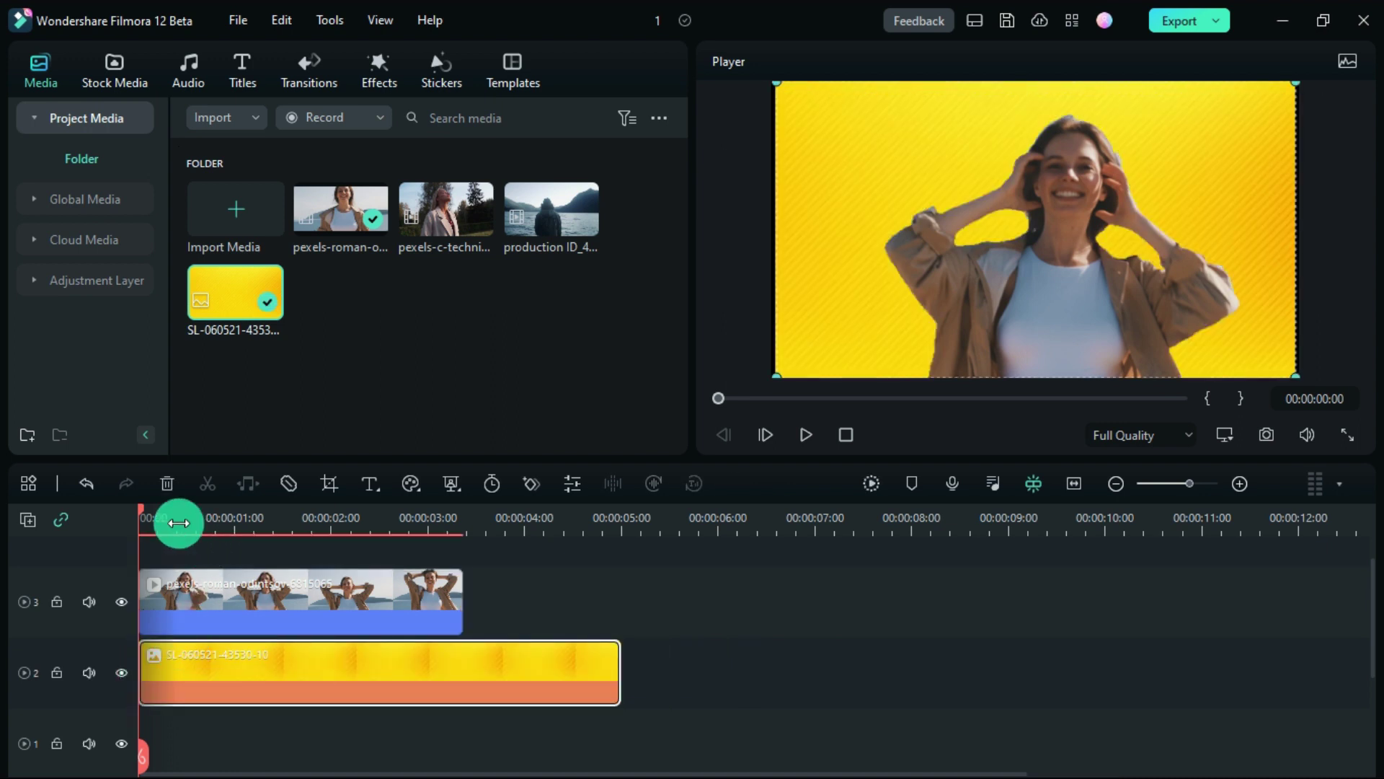
pyautogui.moveTo(177, 519); pyautogui.dragTo(348, 585)
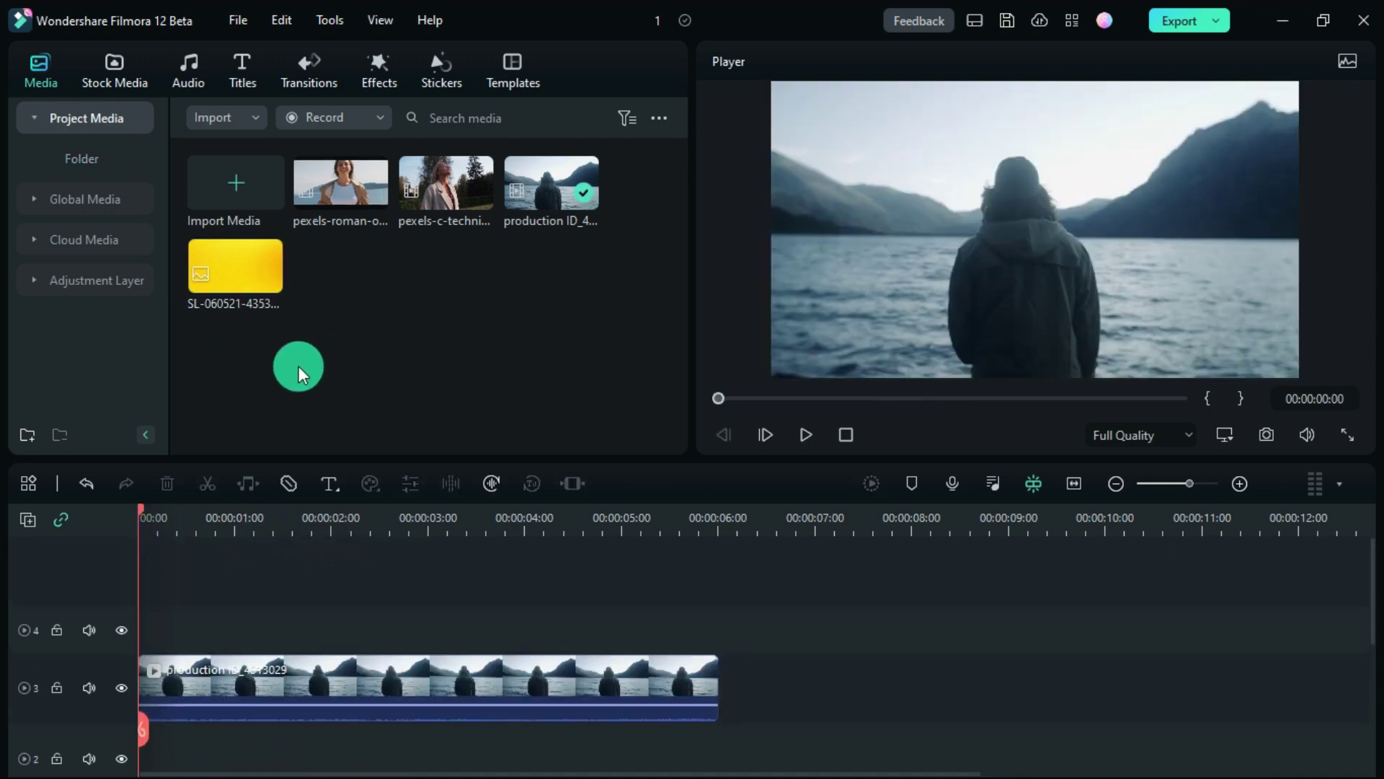
# Add a three-second adjustment layer on track 4 above the lake clip and raise its exposure
pyautogui.click(135, 284)
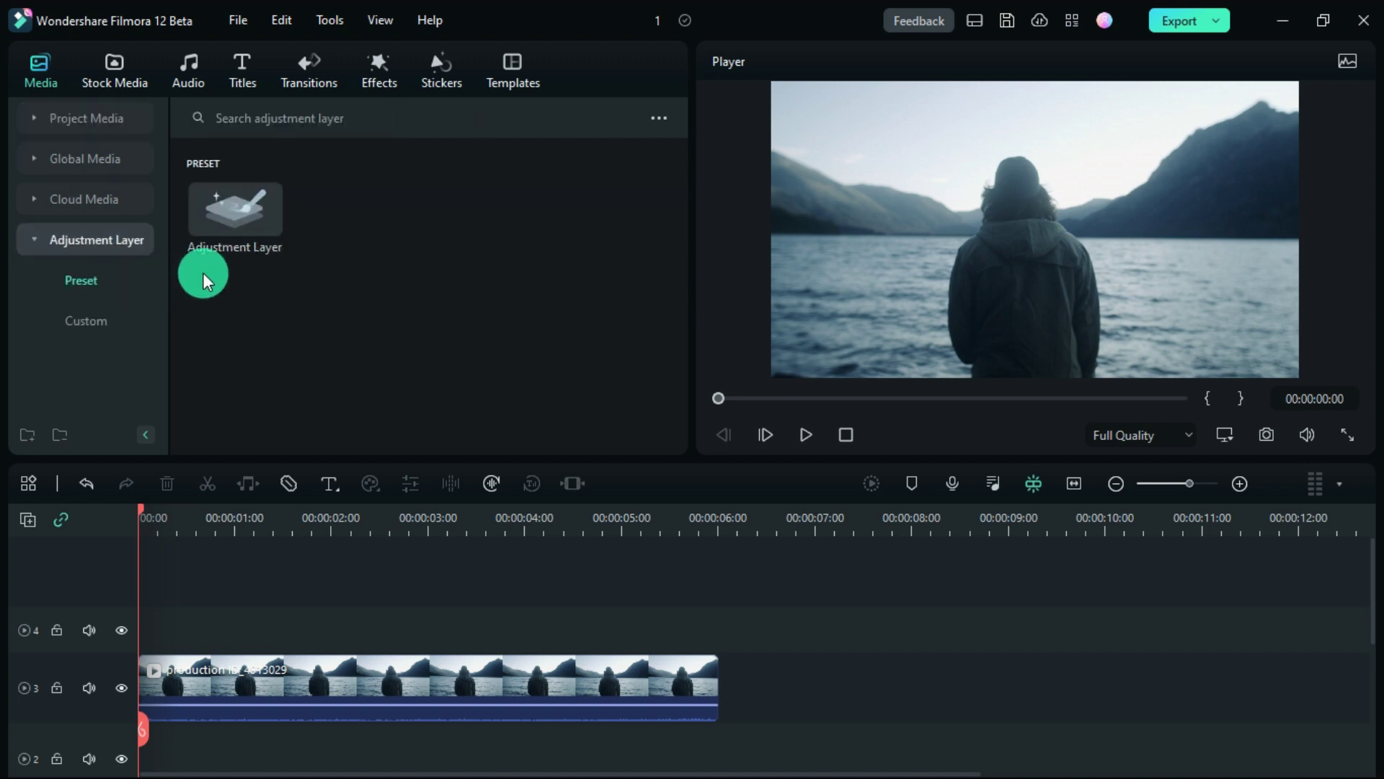
pyautogui.moveTo(231, 232); pyautogui.dragTo(144, 640)
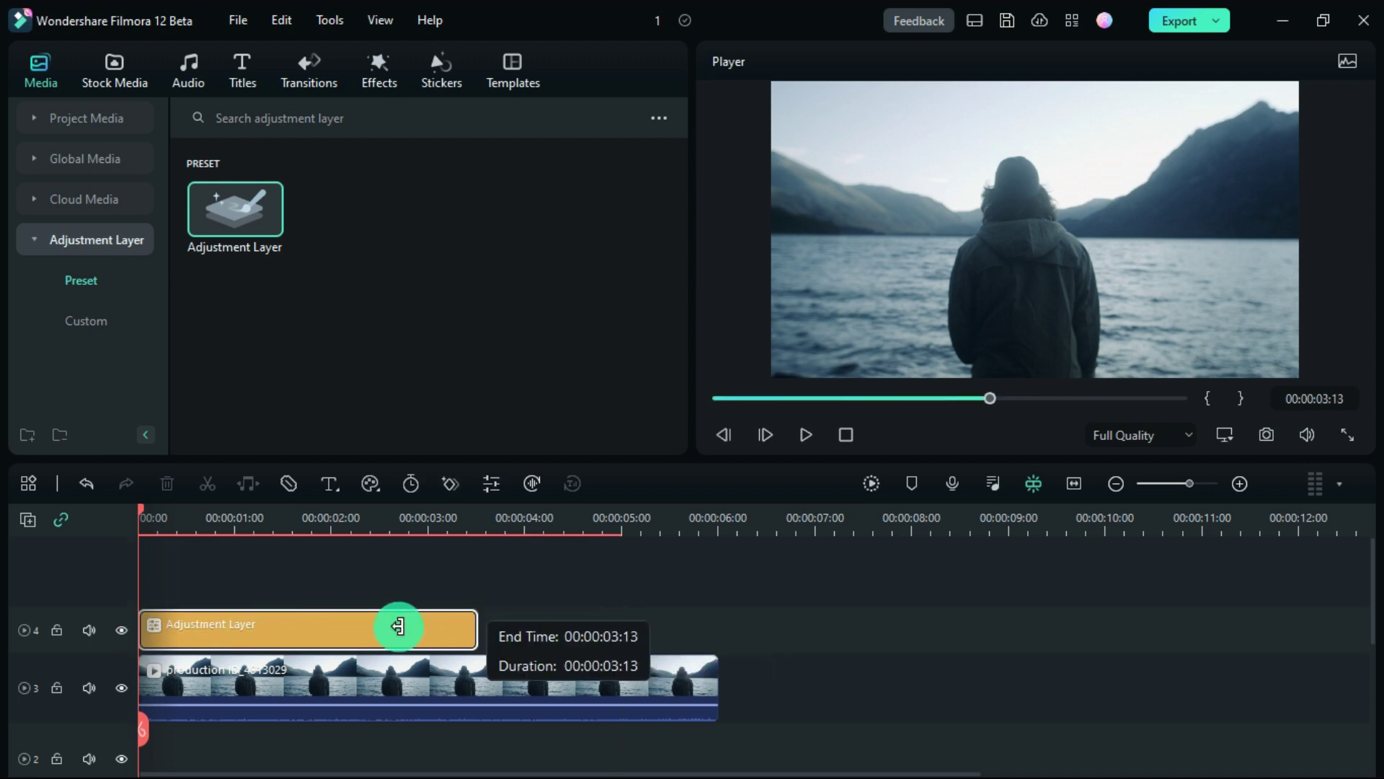
pyautogui.moveTo(614, 625); pyautogui.dragTo(429, 626)
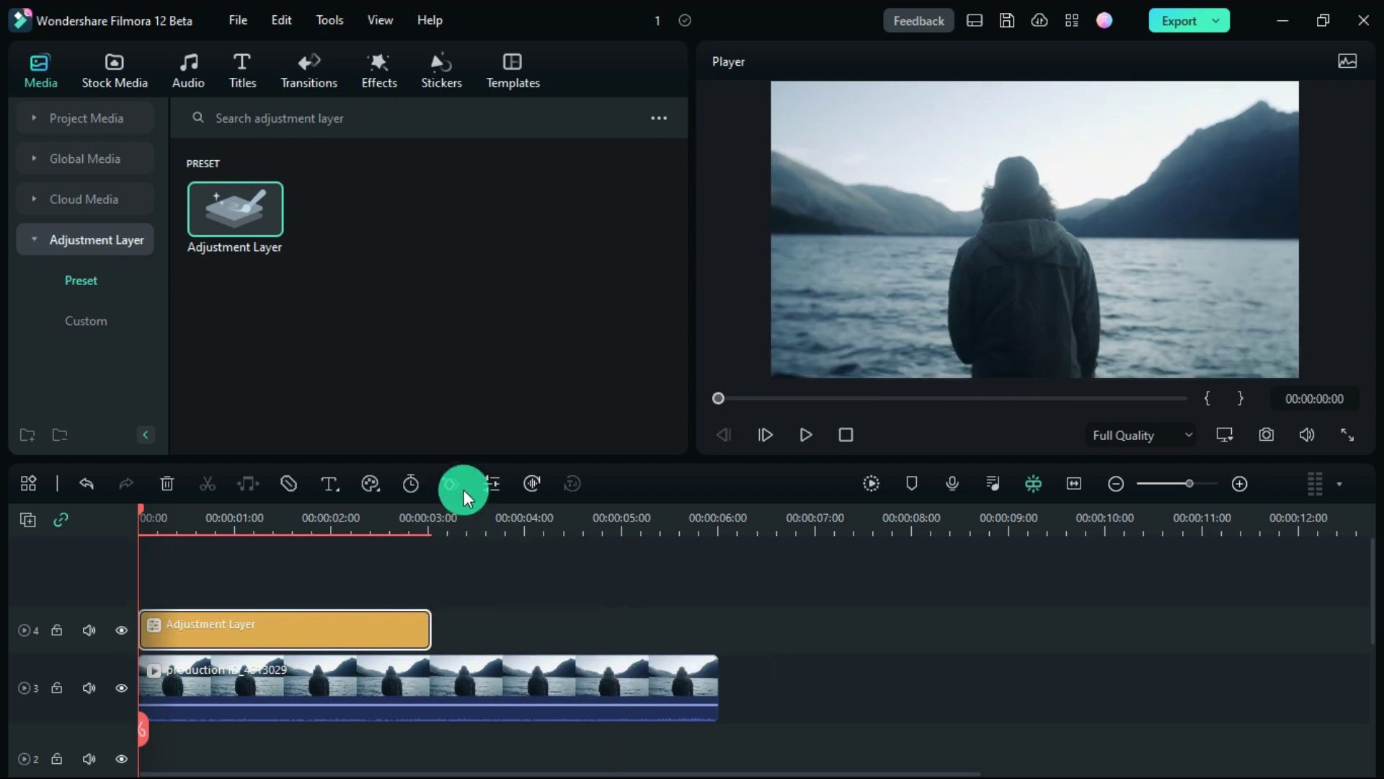
pyautogui.click(487, 483)
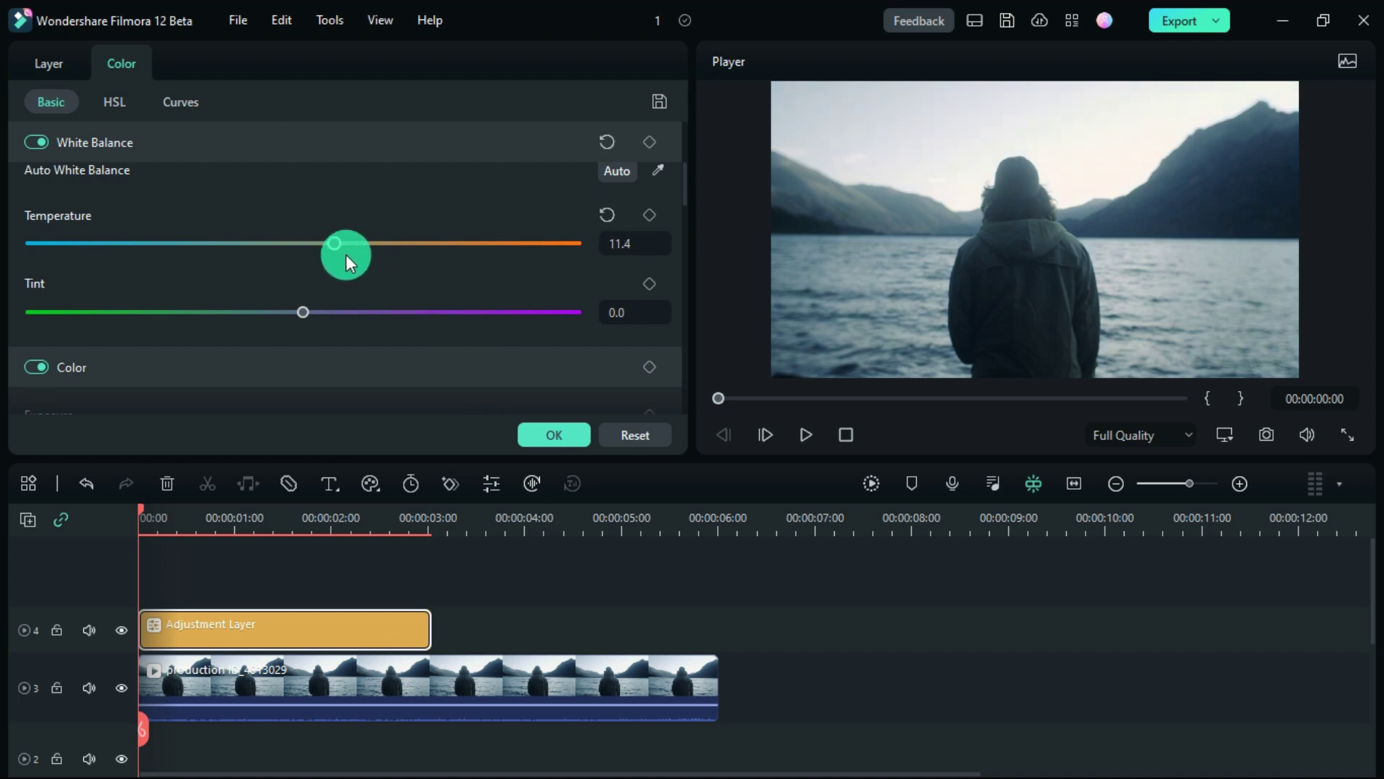
pyautogui.moveTo(511, 255); pyautogui.dragTo(515, 256)
pyautogui.scroll(-1, 300, 348)
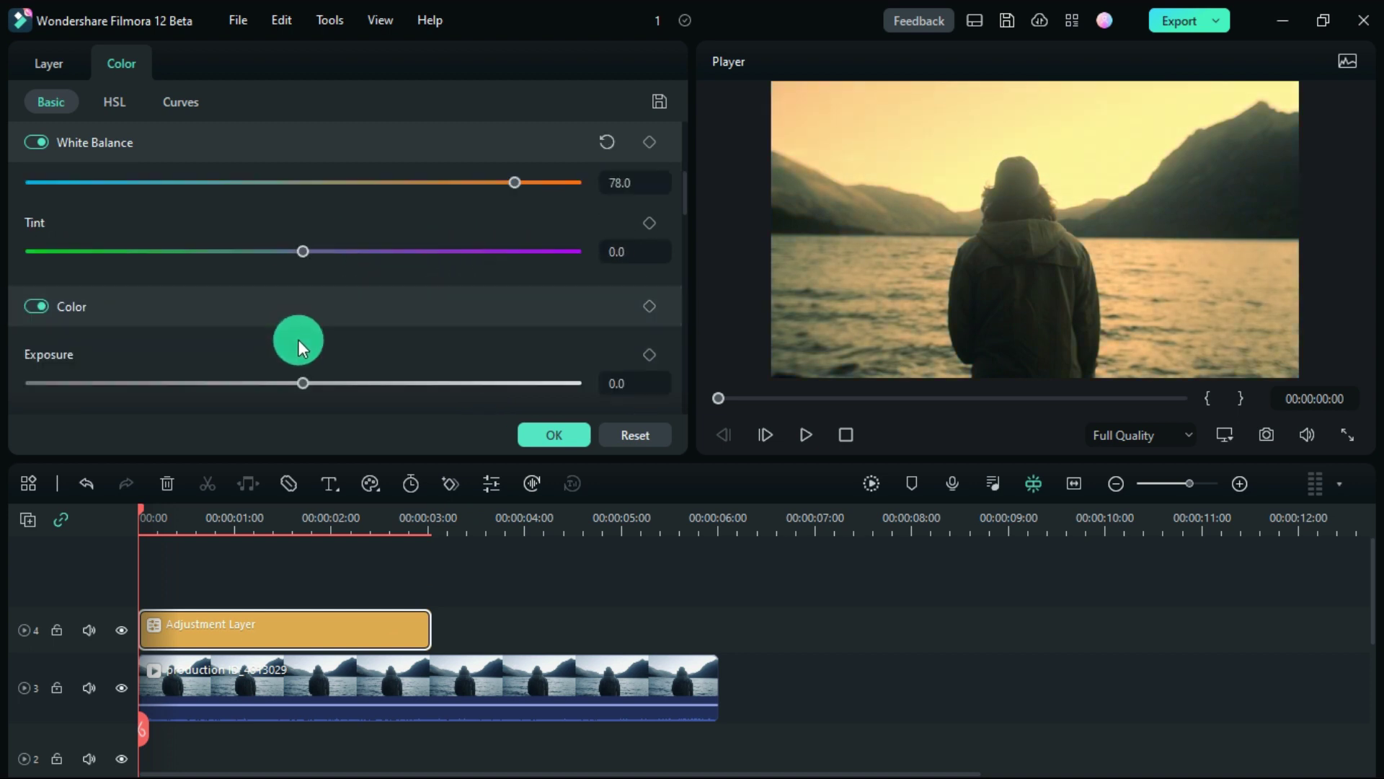
pyautogui.moveTo(320, 382); pyautogui.dragTo(328, 383)
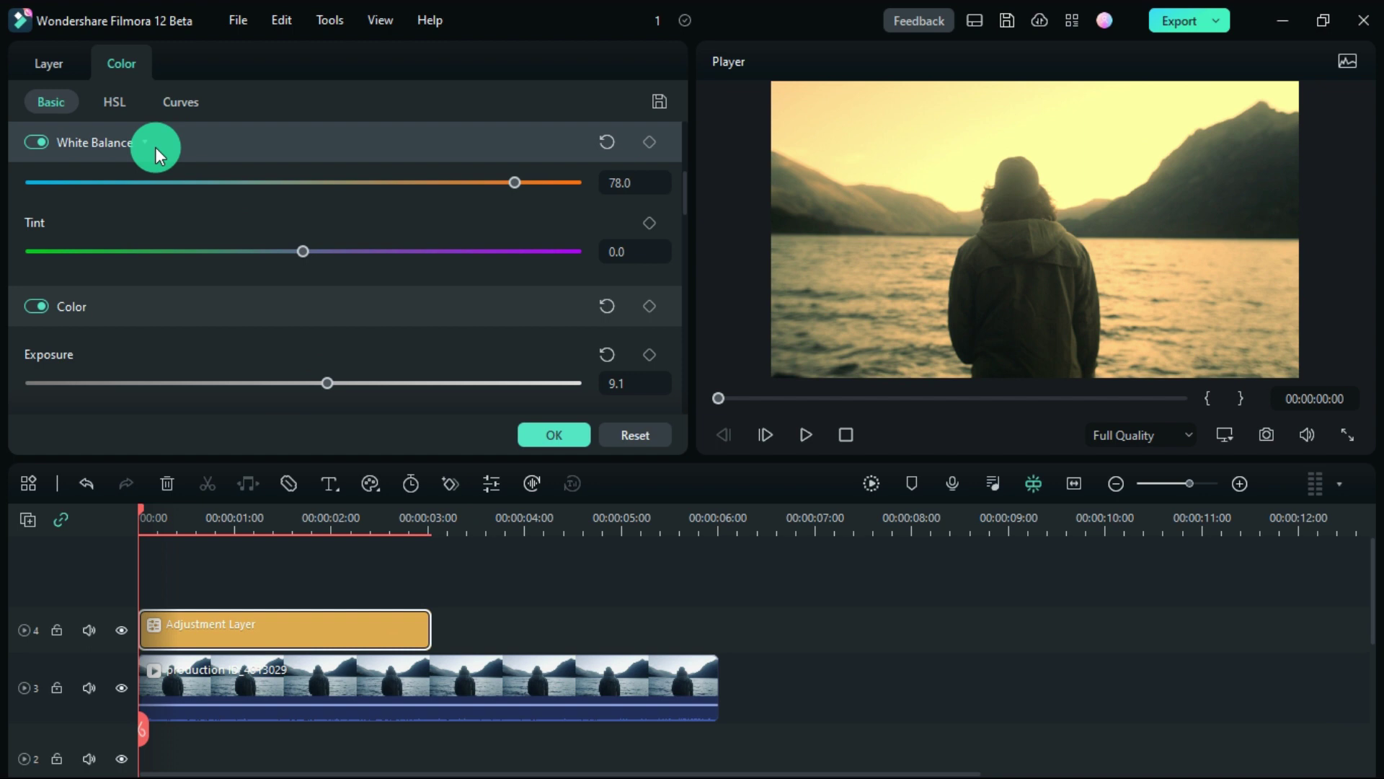
# Shift the orange tones' hue, saturation and lightness in HSL toward a golden look
pyautogui.click(123, 102)
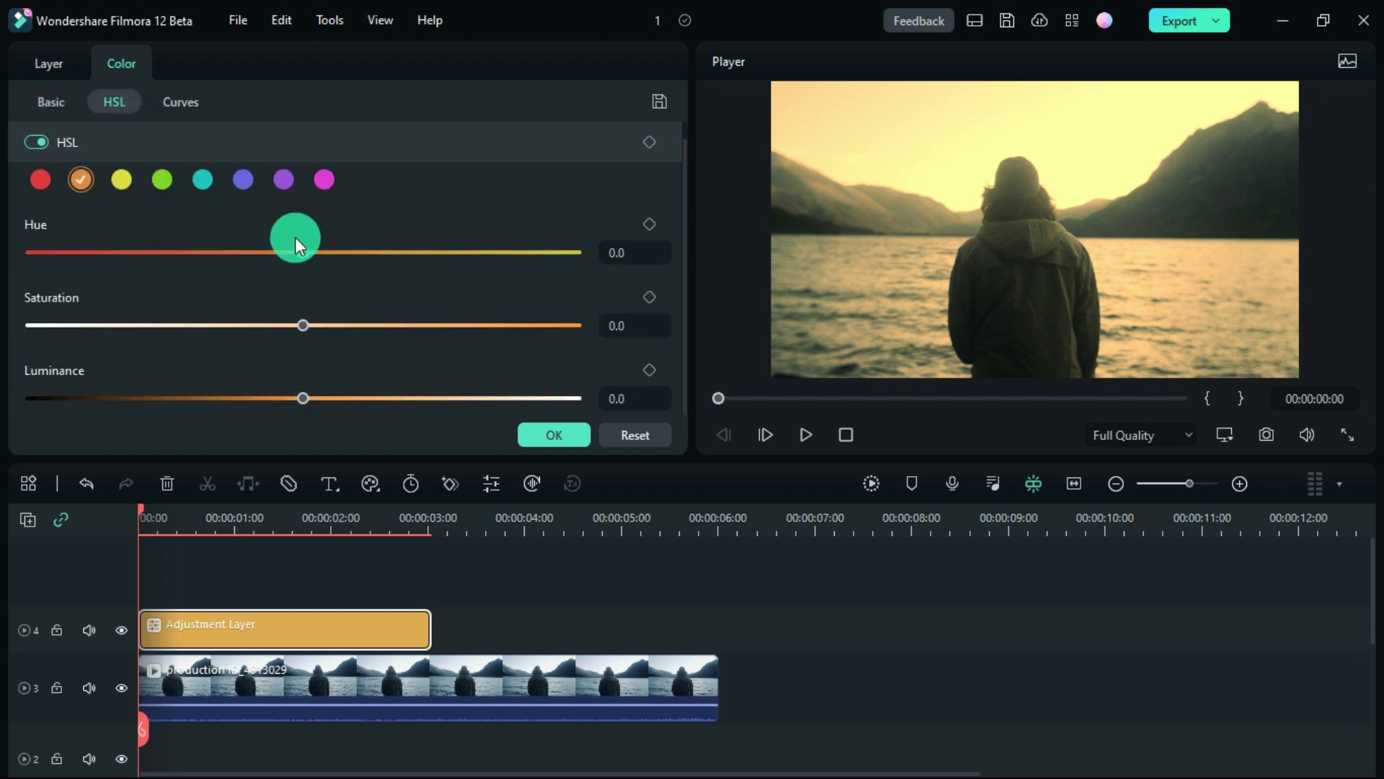
pyautogui.moveTo(305, 253); pyautogui.dragTo(431, 253)
pyautogui.moveTo(187, 258); pyautogui.dragTo(89, 260)
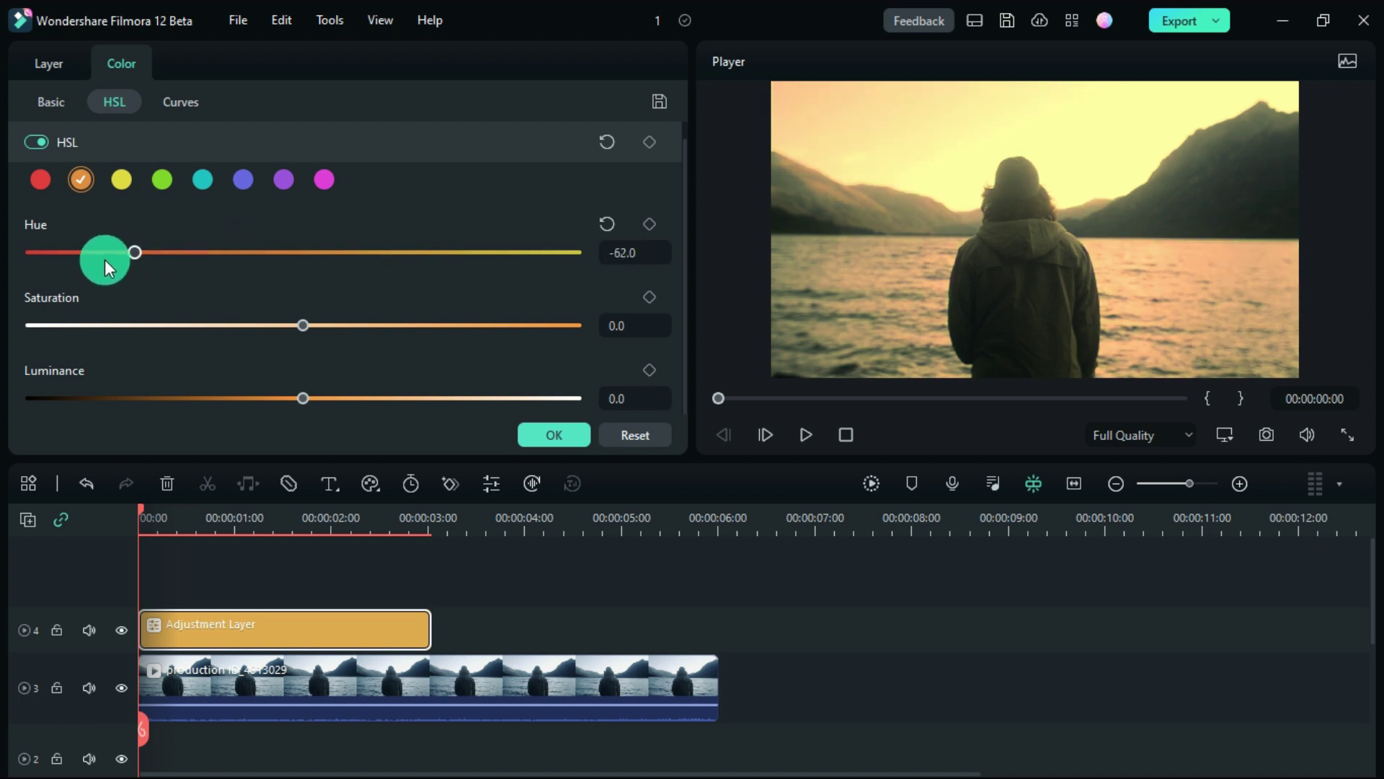
pyautogui.moveTo(421, 335); pyautogui.dragTo(434, 337)
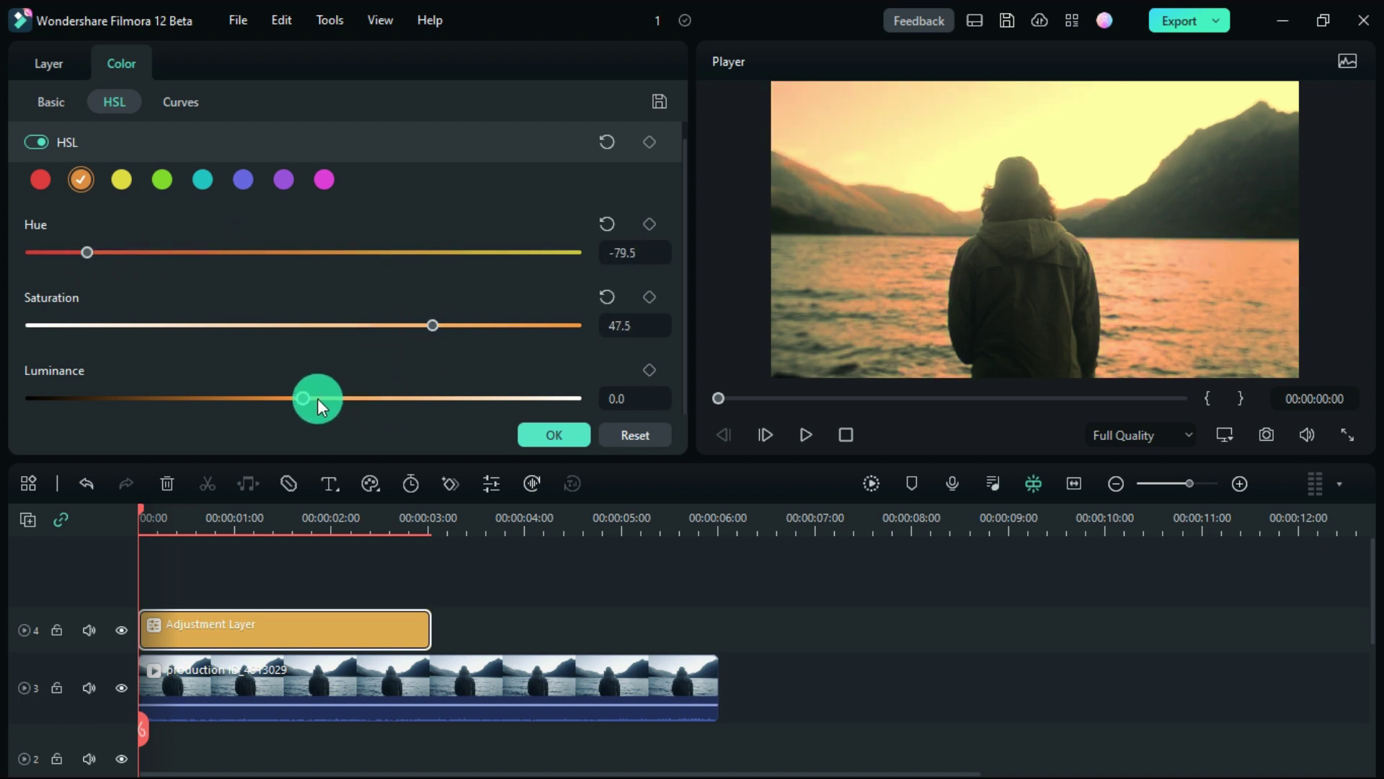
pyautogui.moveTo(272, 400)
pyautogui.mouseDown()
pyautogui.moveTo(151, 413)
pyautogui.moveTo(329, 425)
pyautogui.mouseUp()
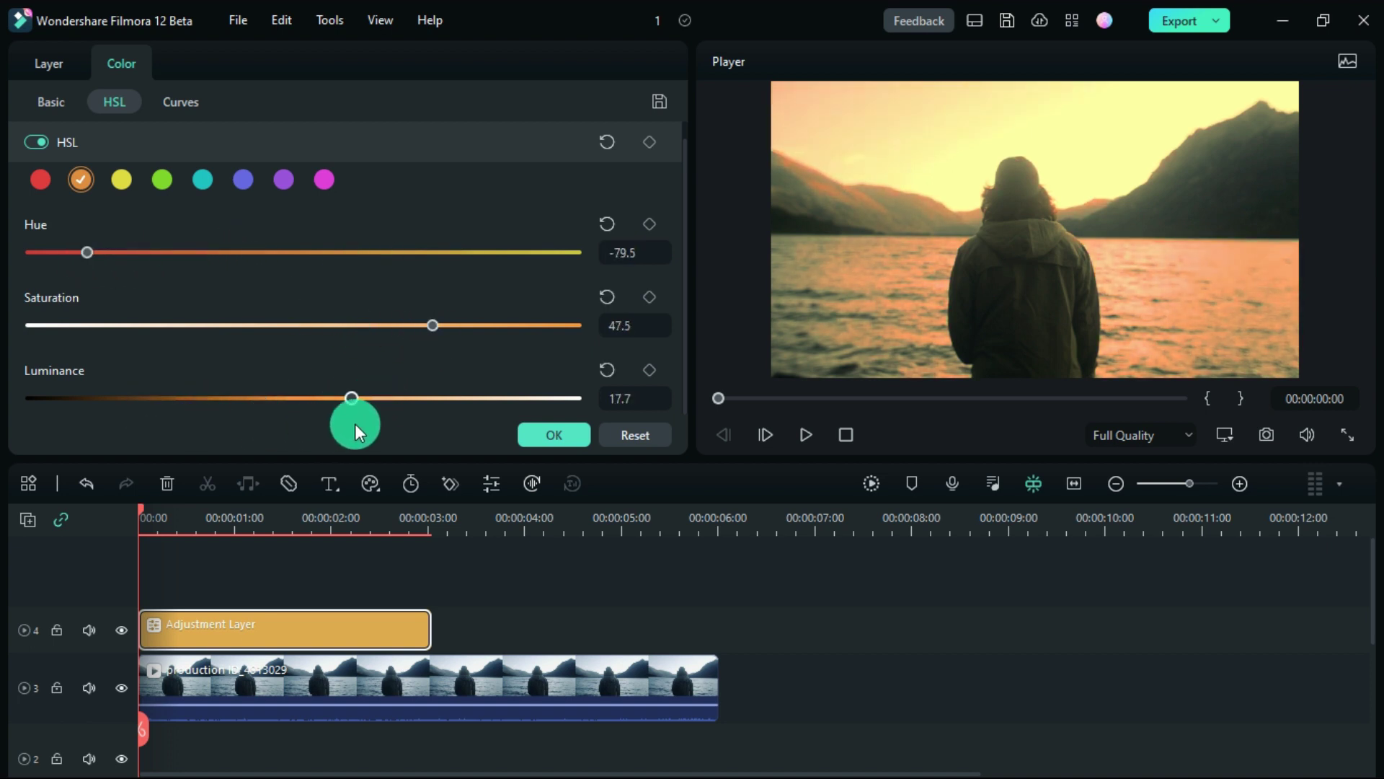
# Adjust Curves, confirm the grade, and compare the footage with and without it
pyautogui.click(189, 107)
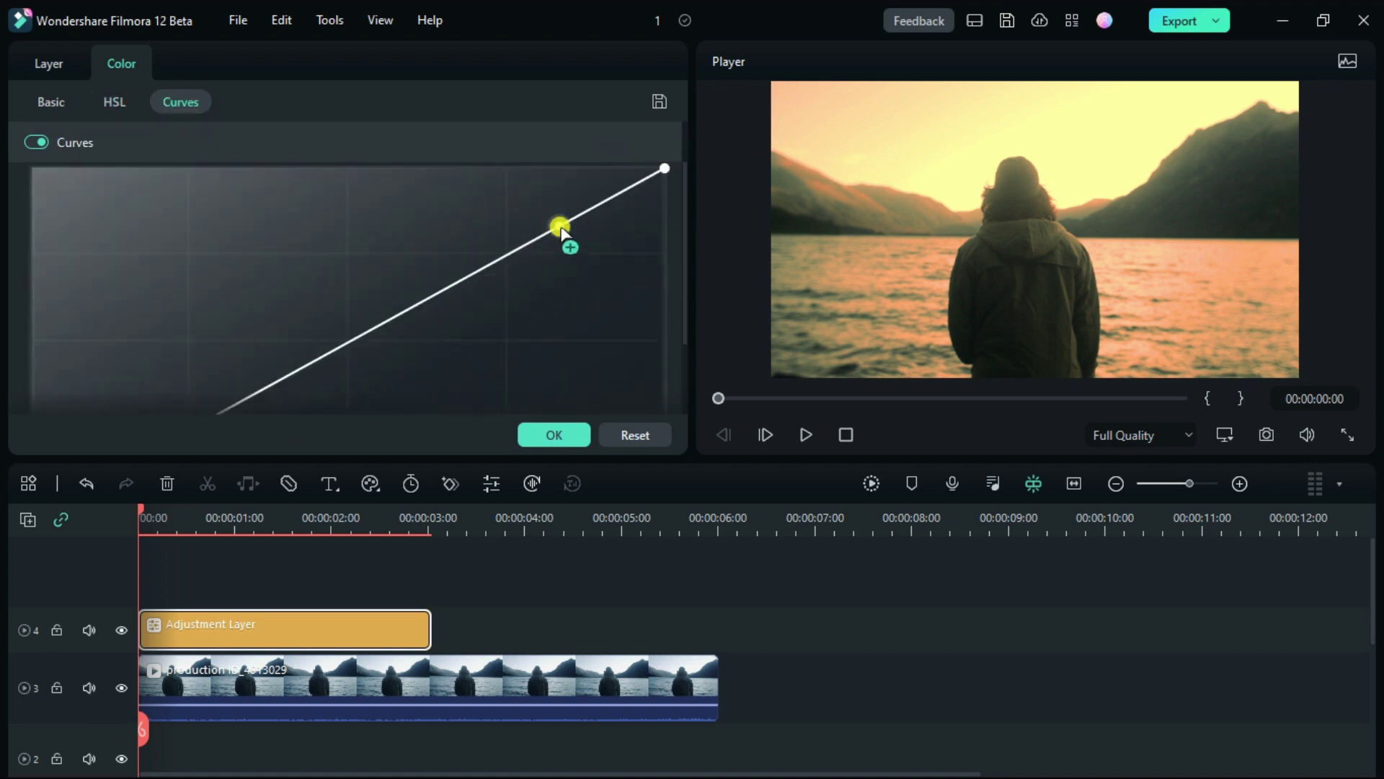
pyautogui.moveTo(562, 231); pyautogui.dragTo(551, 209)
pyautogui.scroll(-1, 296, 371)
pyautogui.moveTo(240, 295)
pyautogui.mouseDown()
pyautogui.moveTo(236, 321)
pyautogui.moveTo(267, 283)
pyautogui.mouseUp()
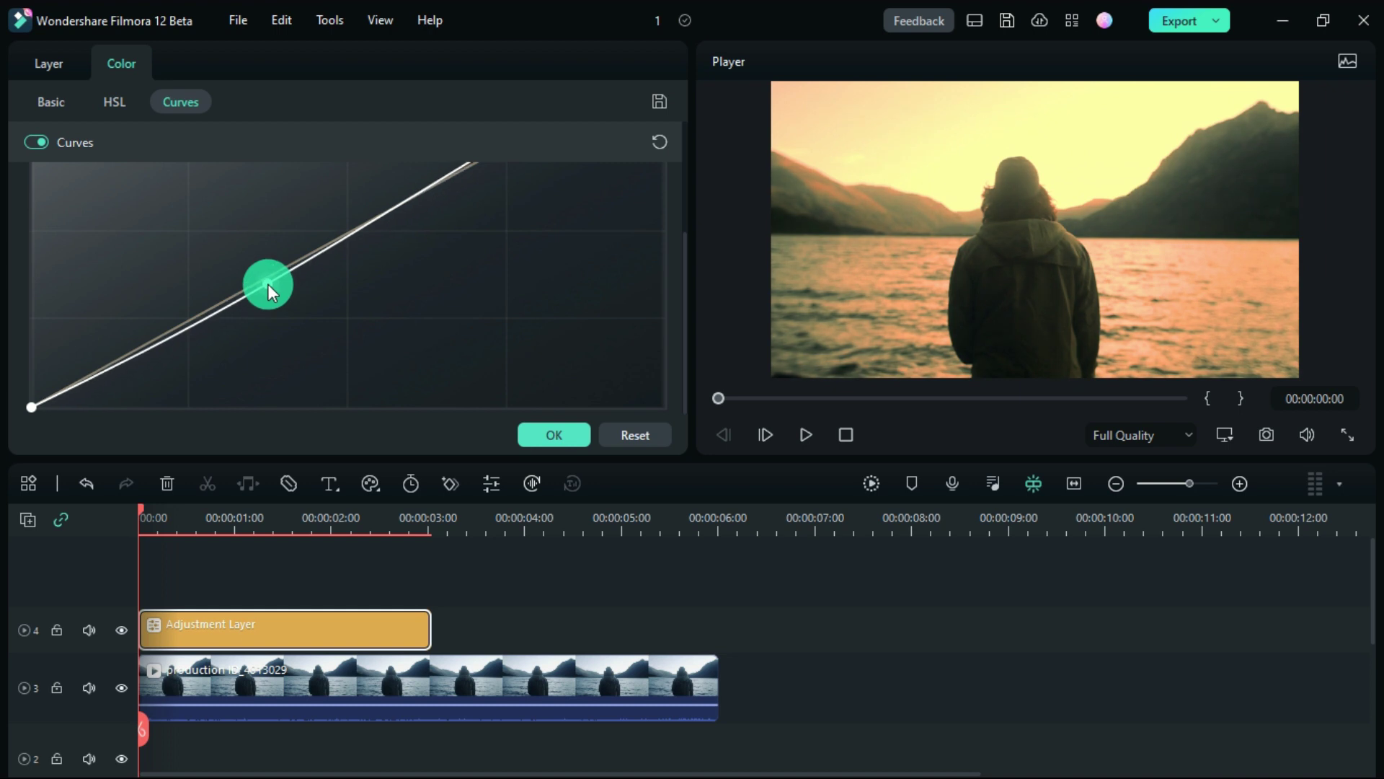
pyautogui.click(525, 437)
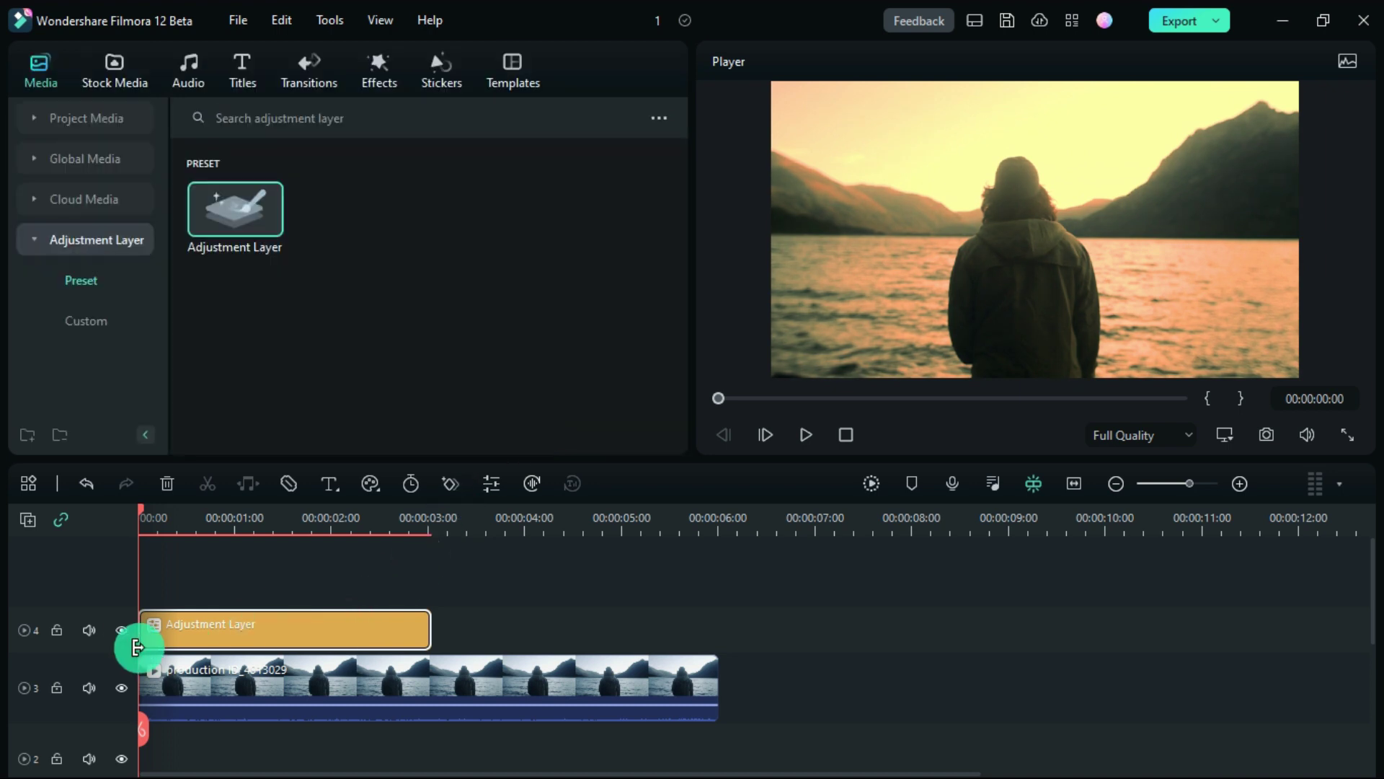
pyautogui.moveTo(207, 628)
pyautogui.mouseDown()
pyautogui.moveTo(356, 608)
pyautogui.moveTo(201, 640)
pyautogui.mouseUp()
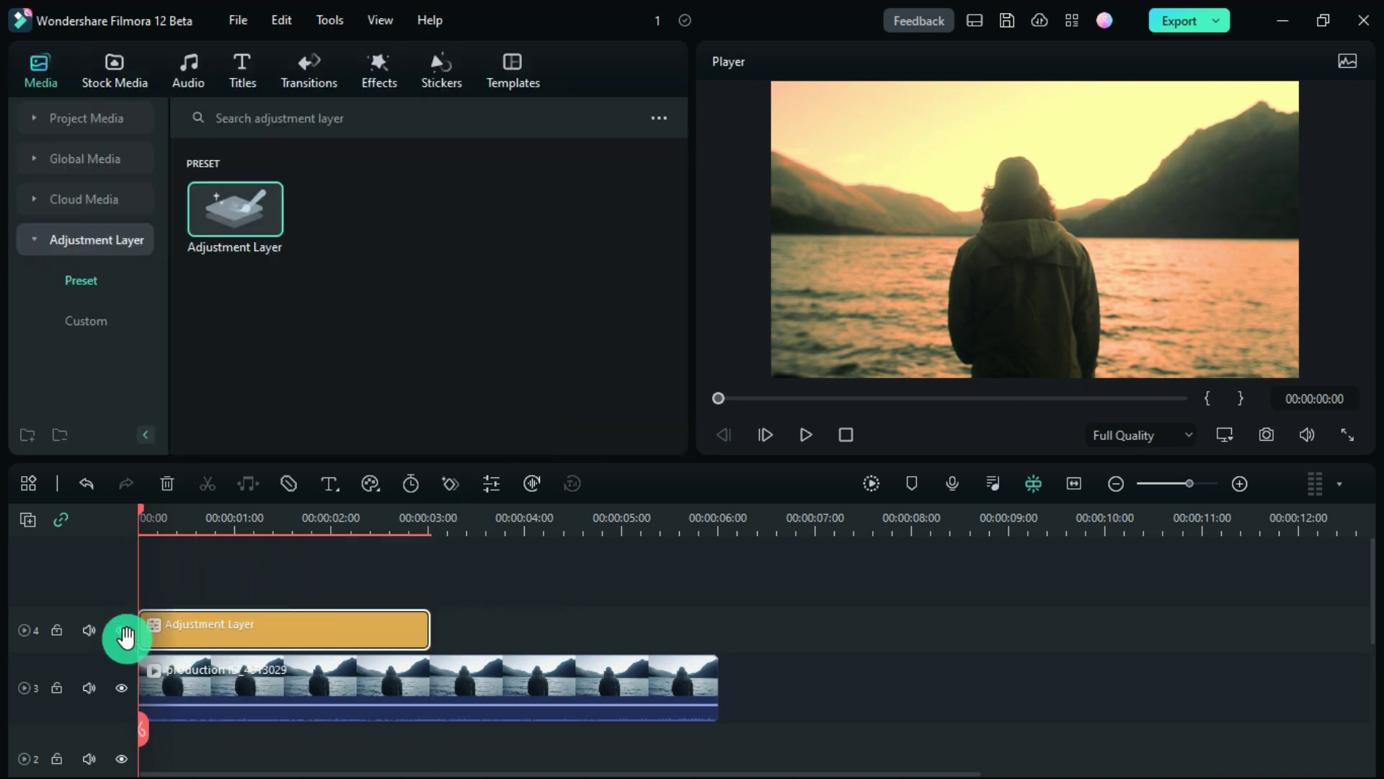
pyautogui.click(122, 632)
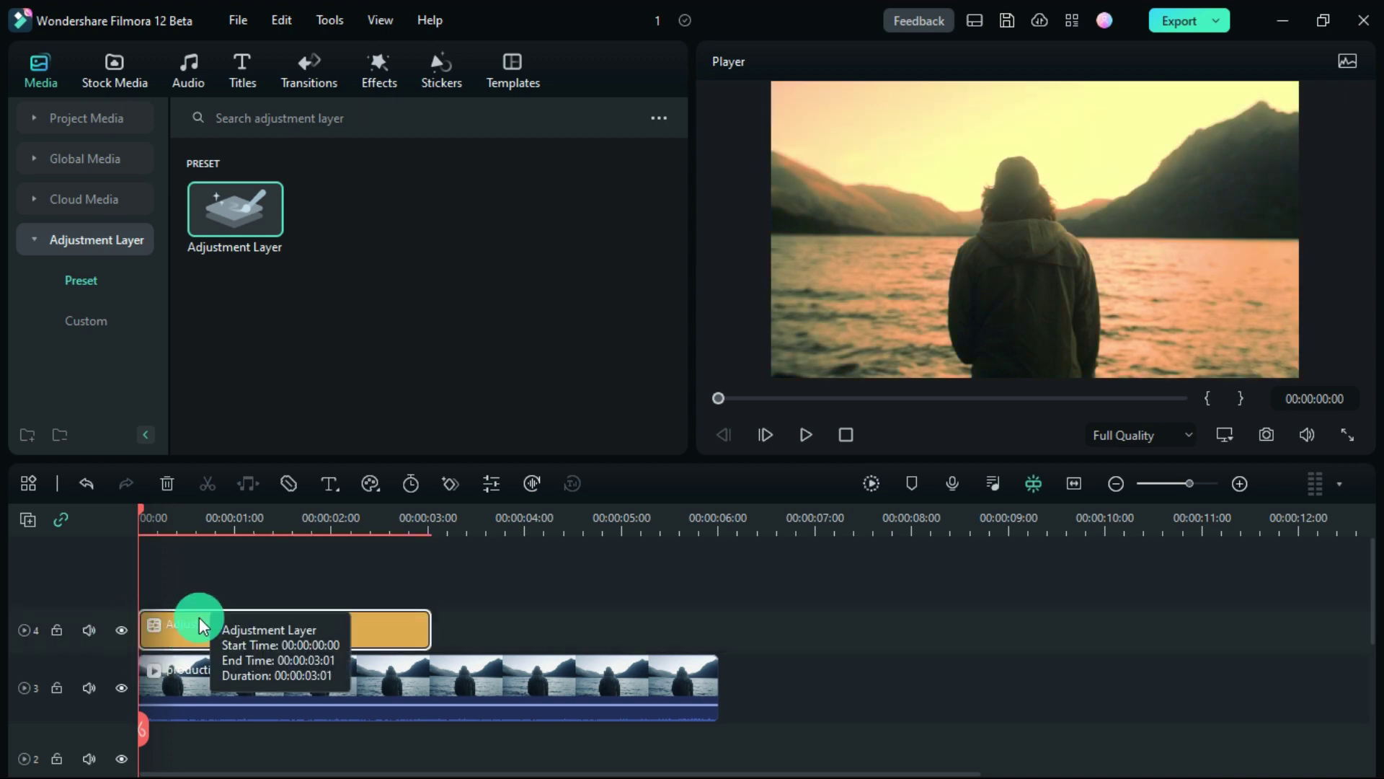
# At about two seconds, choose the pen Draw Mask and magnify the preview on the person
pyautogui.click(376, 522)
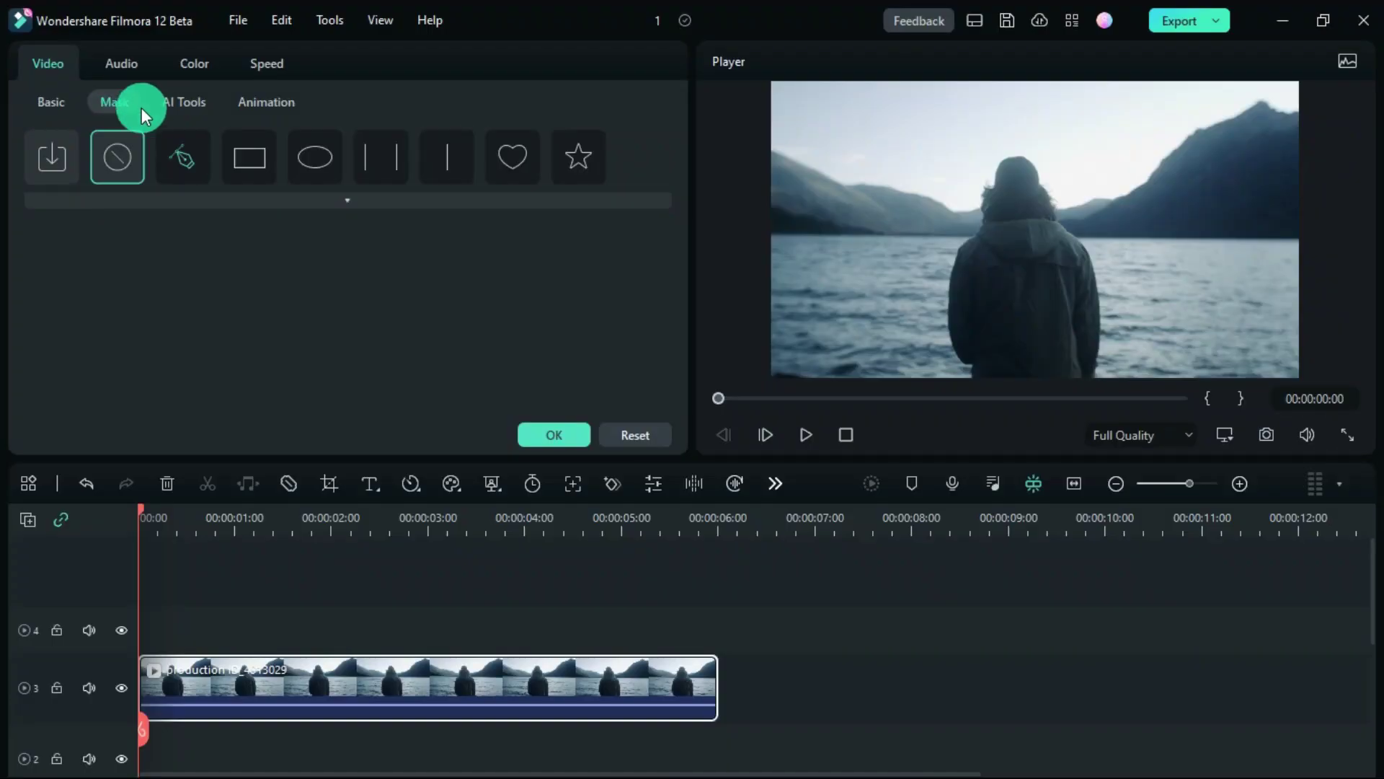
pyautogui.click(183, 158)
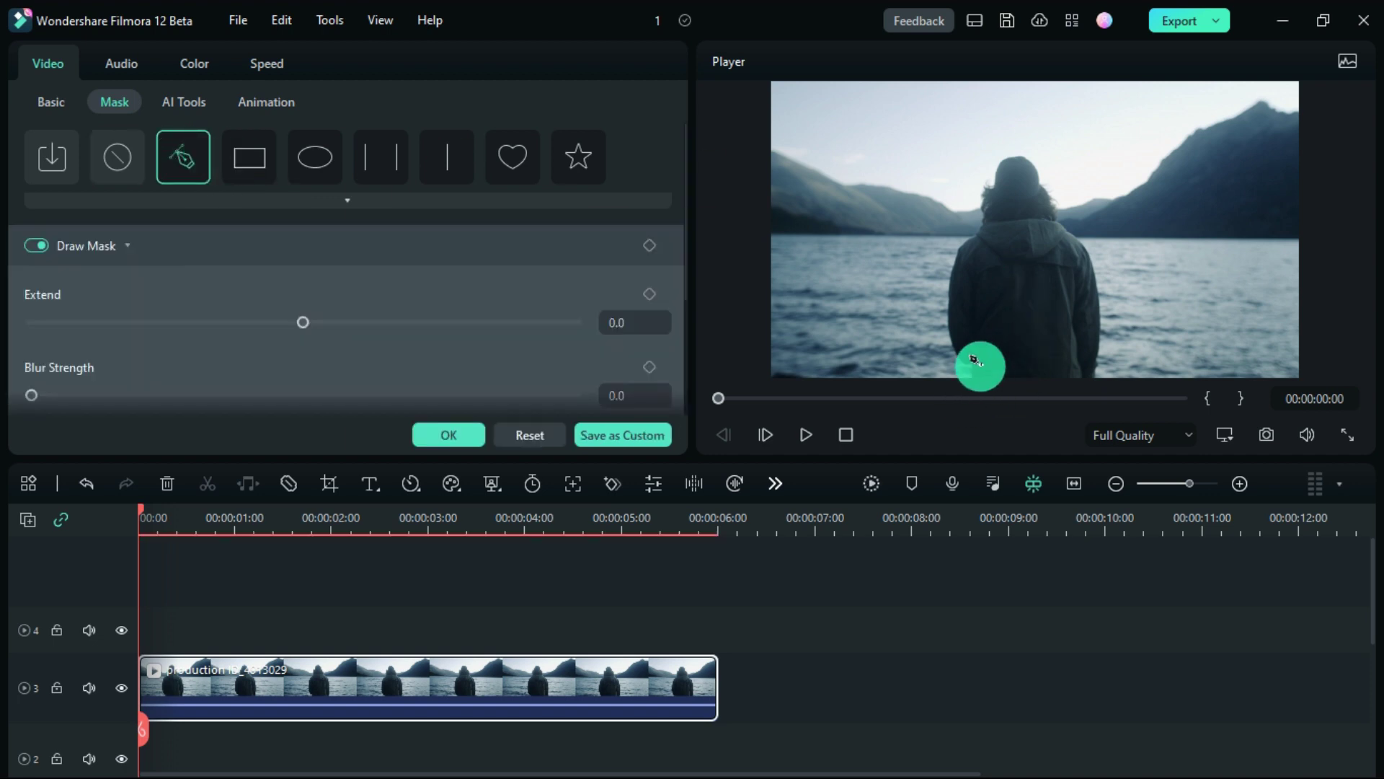
pyautogui.click(1224, 434)
pyautogui.moveTo(1220, 561)
pyautogui.click(1028, 671)
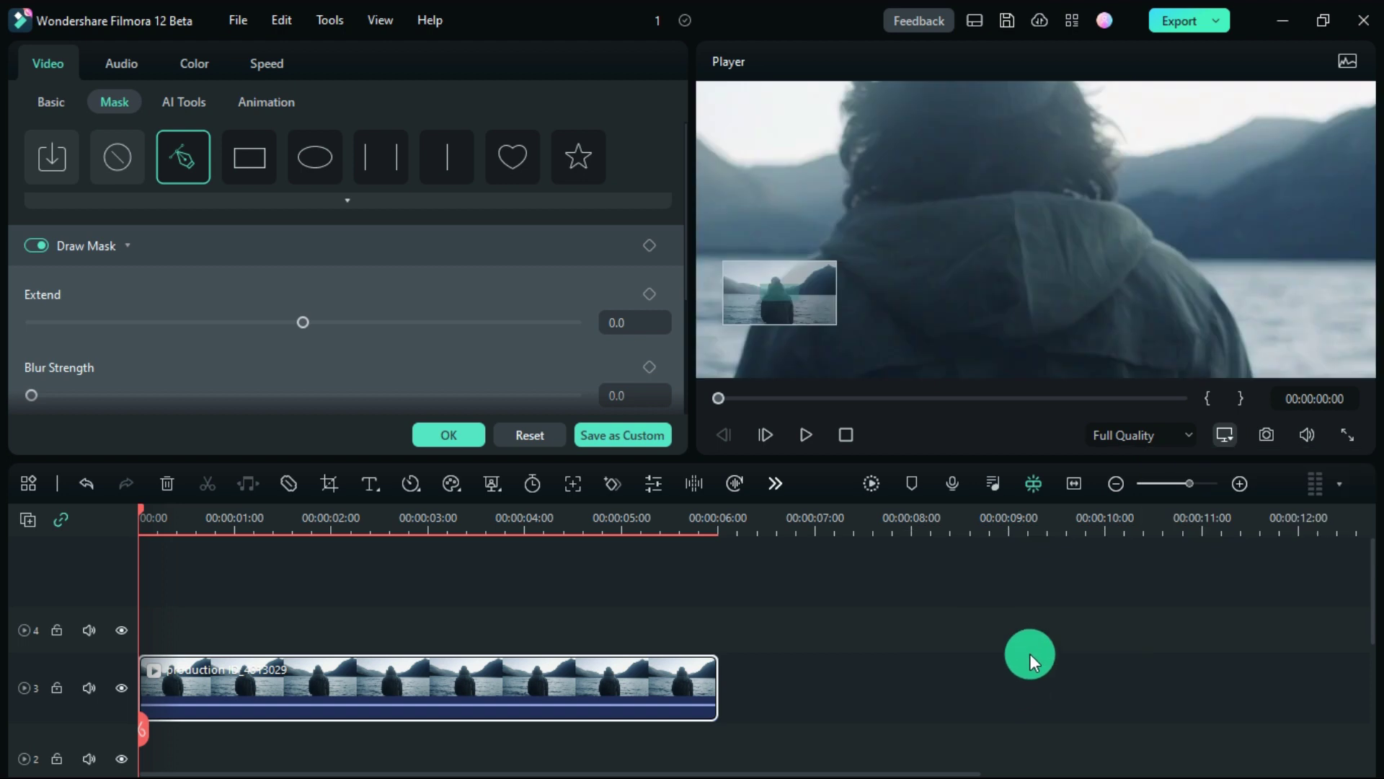
pyautogui.moveTo(801, 318); pyautogui.dragTo(763, 336)
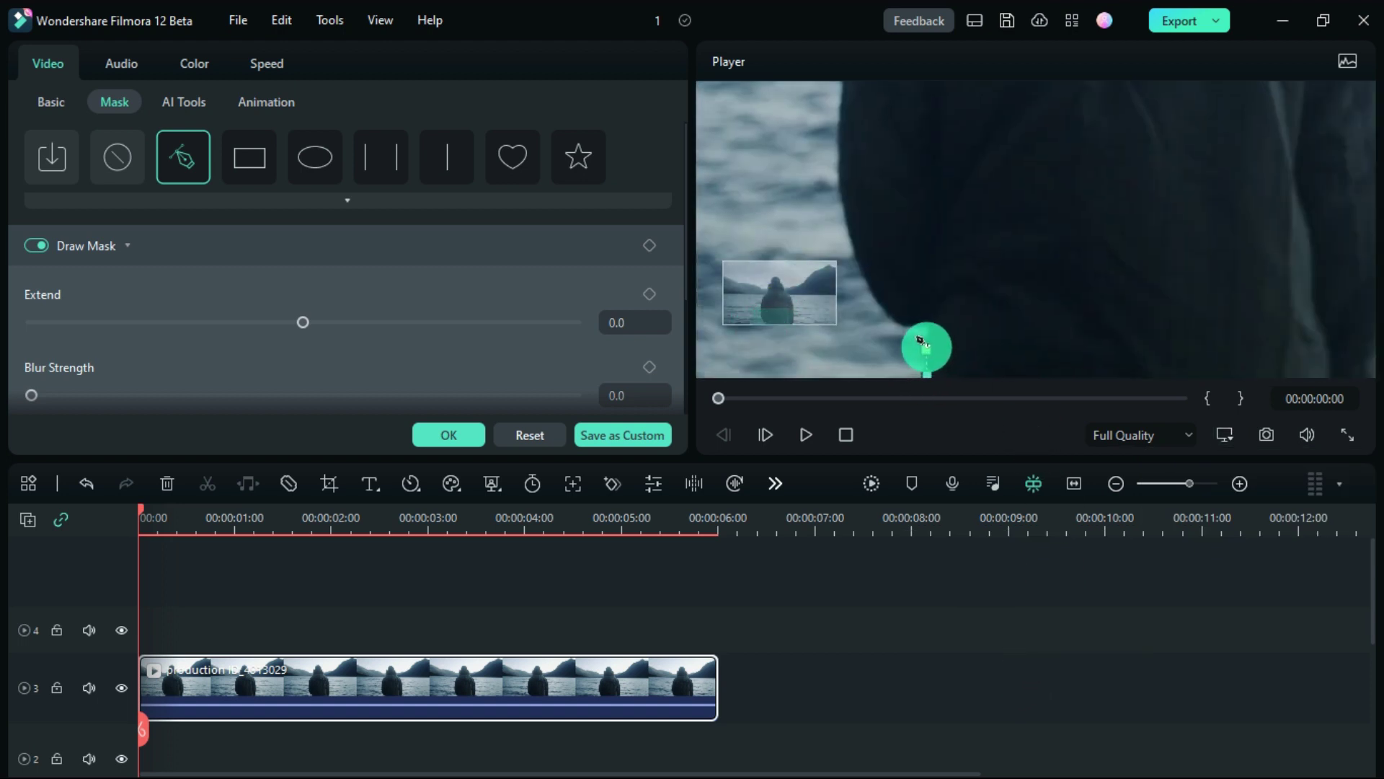
# Place mask points up the person's back and hood and curve them around the head
pyautogui.click(932, 328)
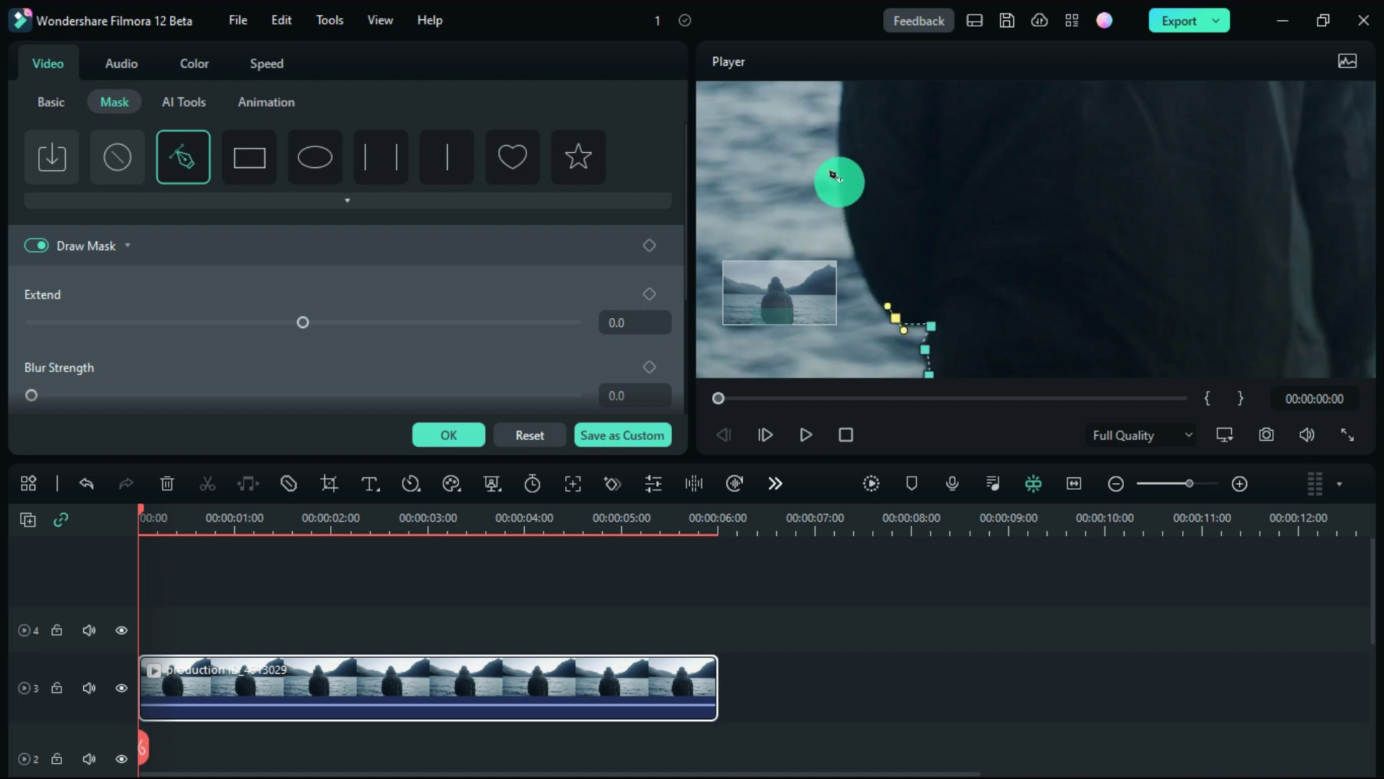
pyautogui.moveTo(839, 177); pyautogui.dragTo(846, 98)
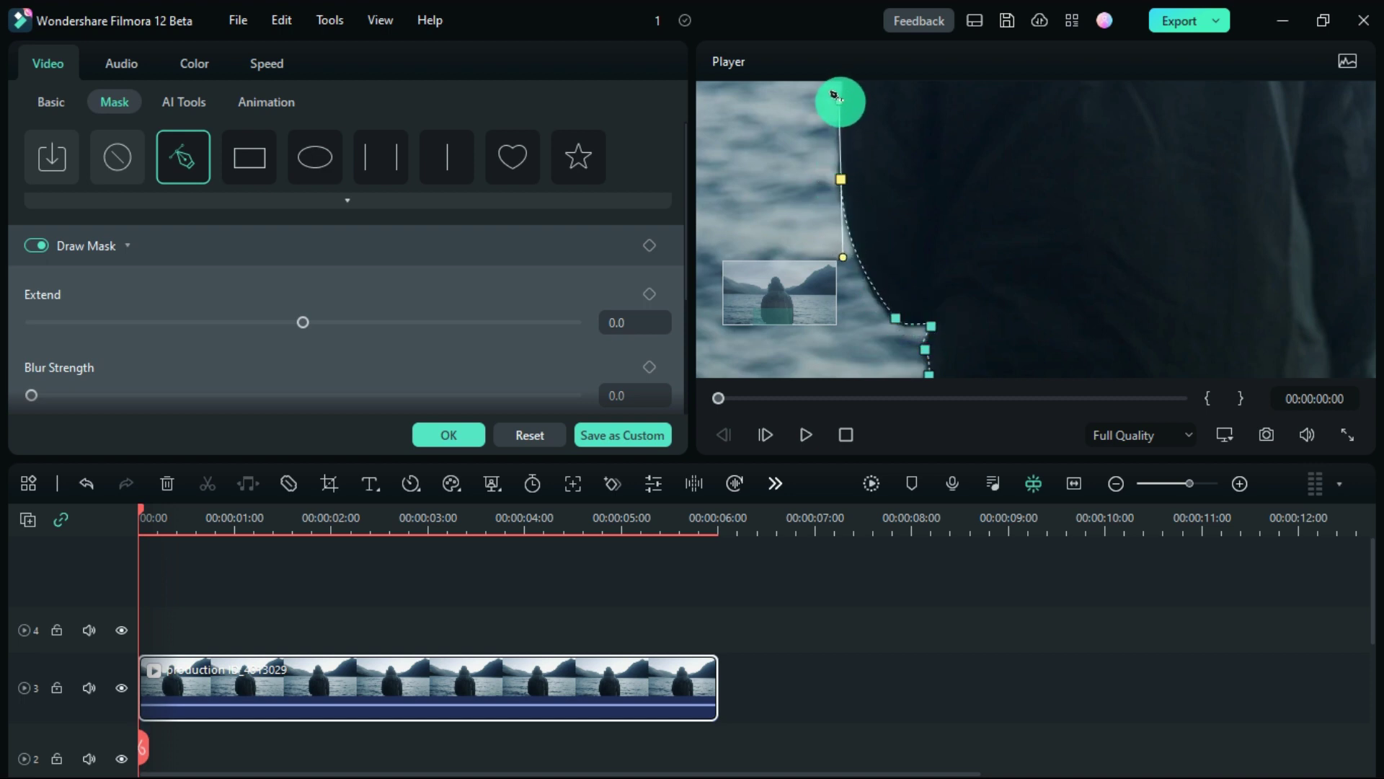
pyautogui.scroll(-3, 951, 260)
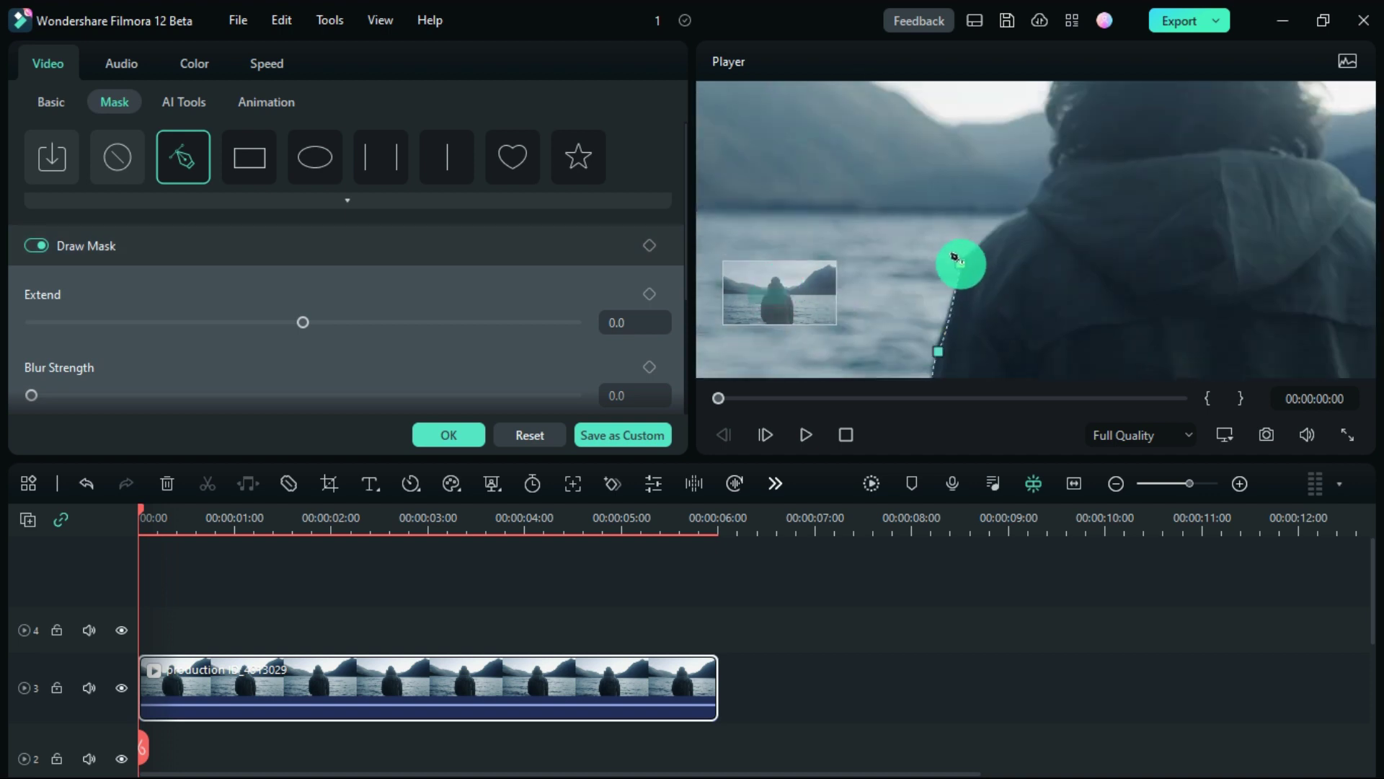
pyautogui.click(1035, 195)
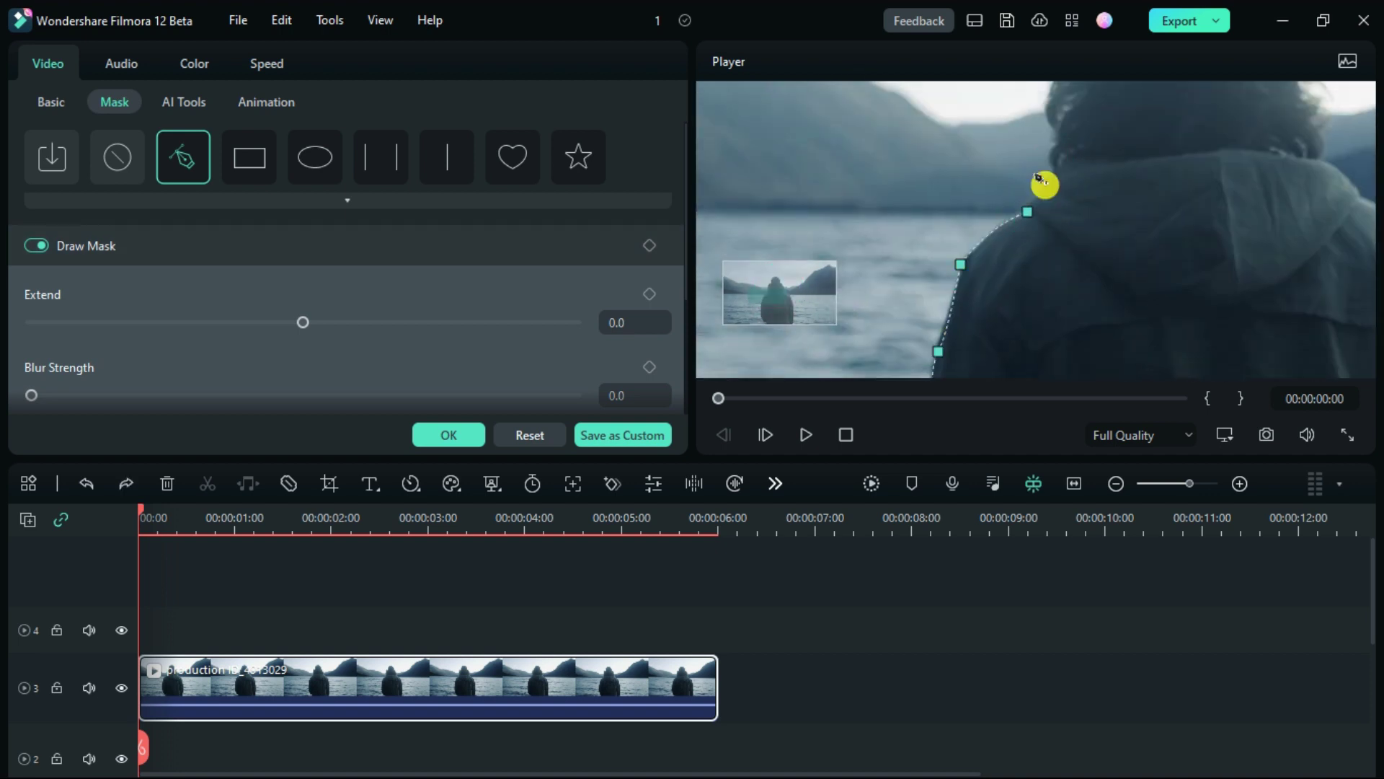
pyautogui.click(1027, 211)
pyautogui.click(1049, 172)
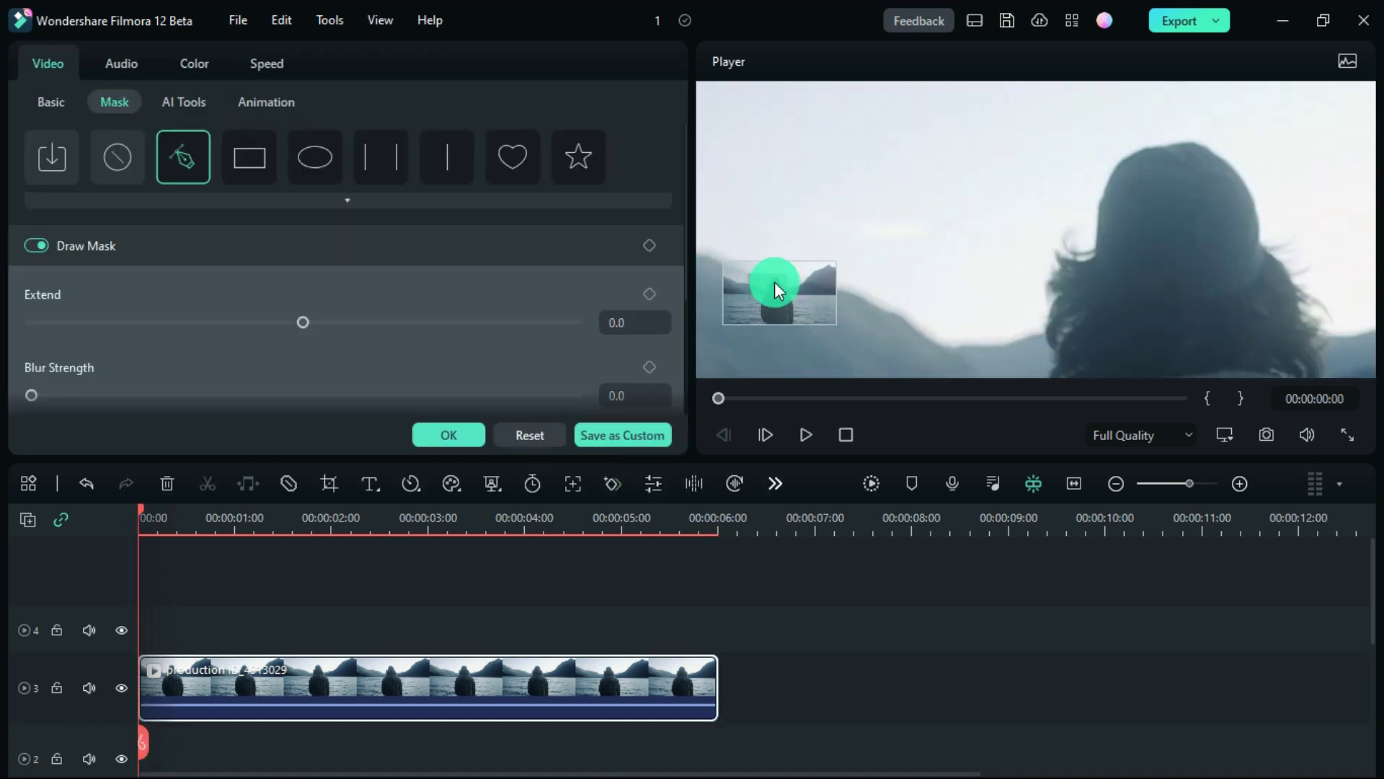
pyautogui.click(1047, 209)
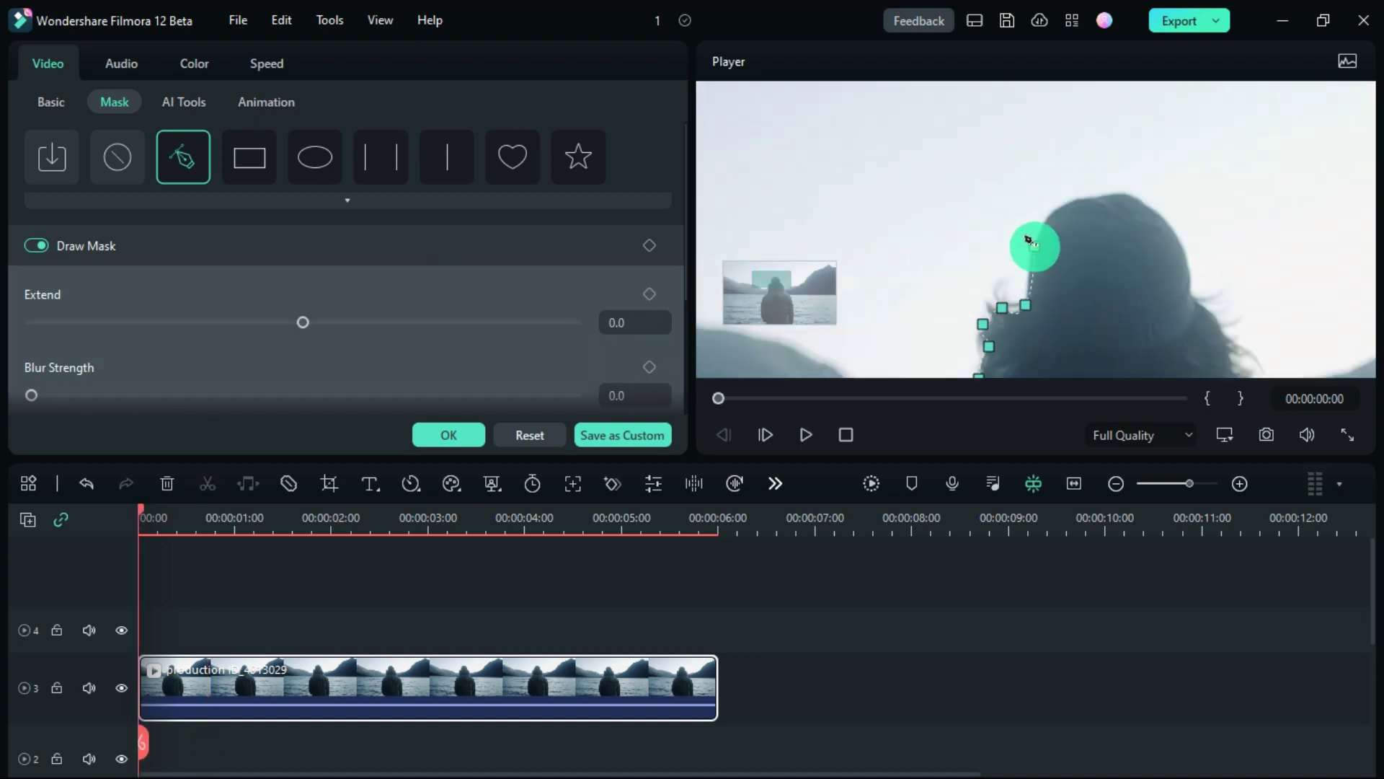
pyautogui.click(1028, 256)
pyautogui.moveTo(1067, 204)
pyautogui.mouseDown()
pyautogui.moveTo(1171, 229)
pyautogui.moveTo(1186, 280)
pyautogui.mouseUp()
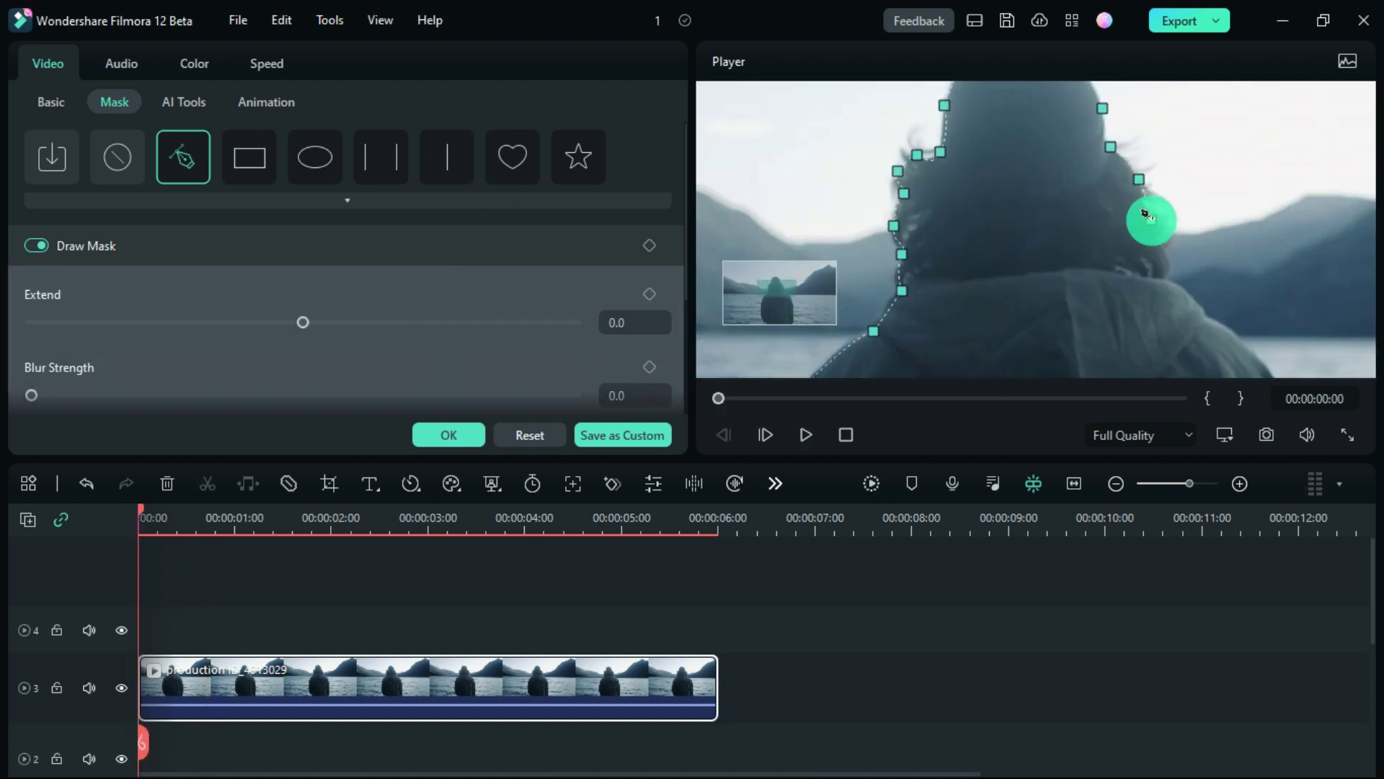
# Continue the mask down the hair and jacket edge and close the path
pyautogui.click(1150, 219)
pyautogui.click(1162, 247)
pyautogui.click(1161, 276)
pyautogui.scroll(2, 1210, 316)
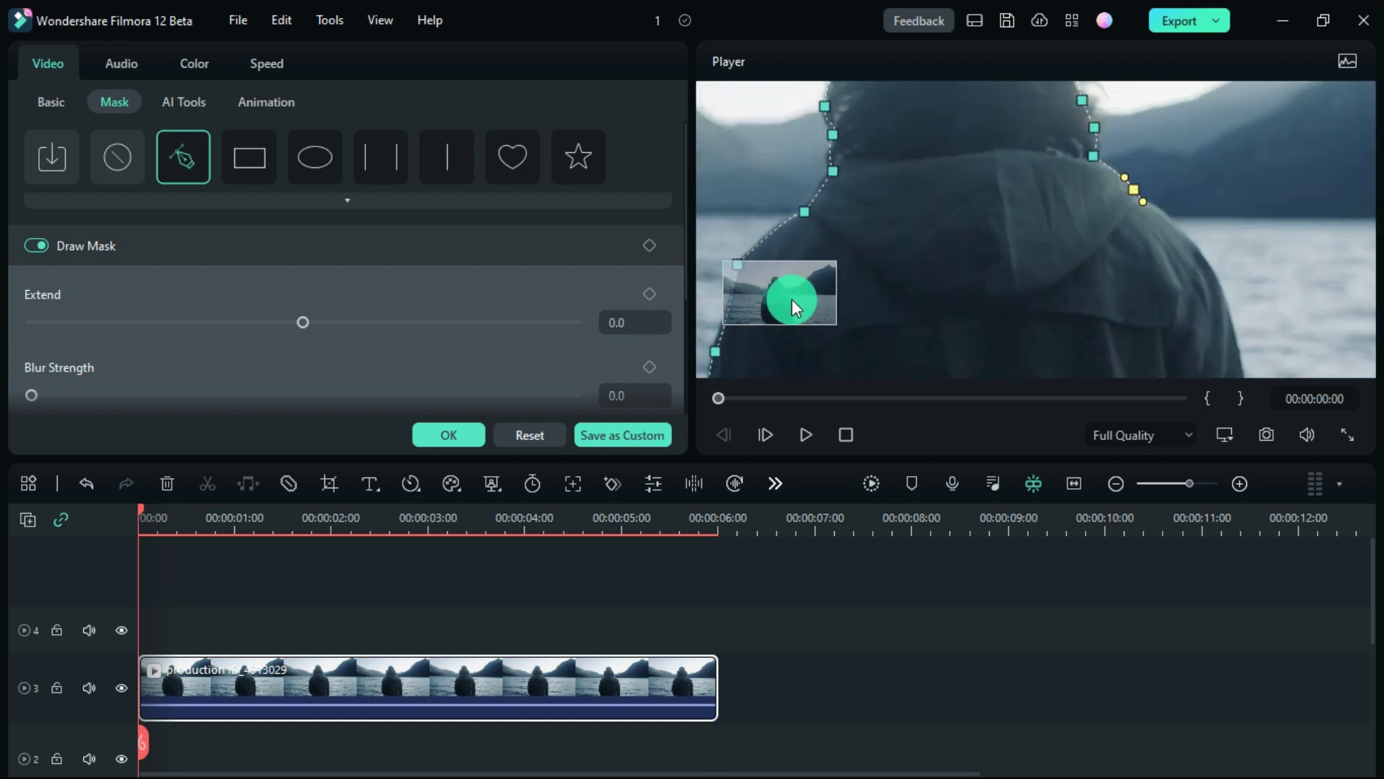
pyautogui.click(804, 300)
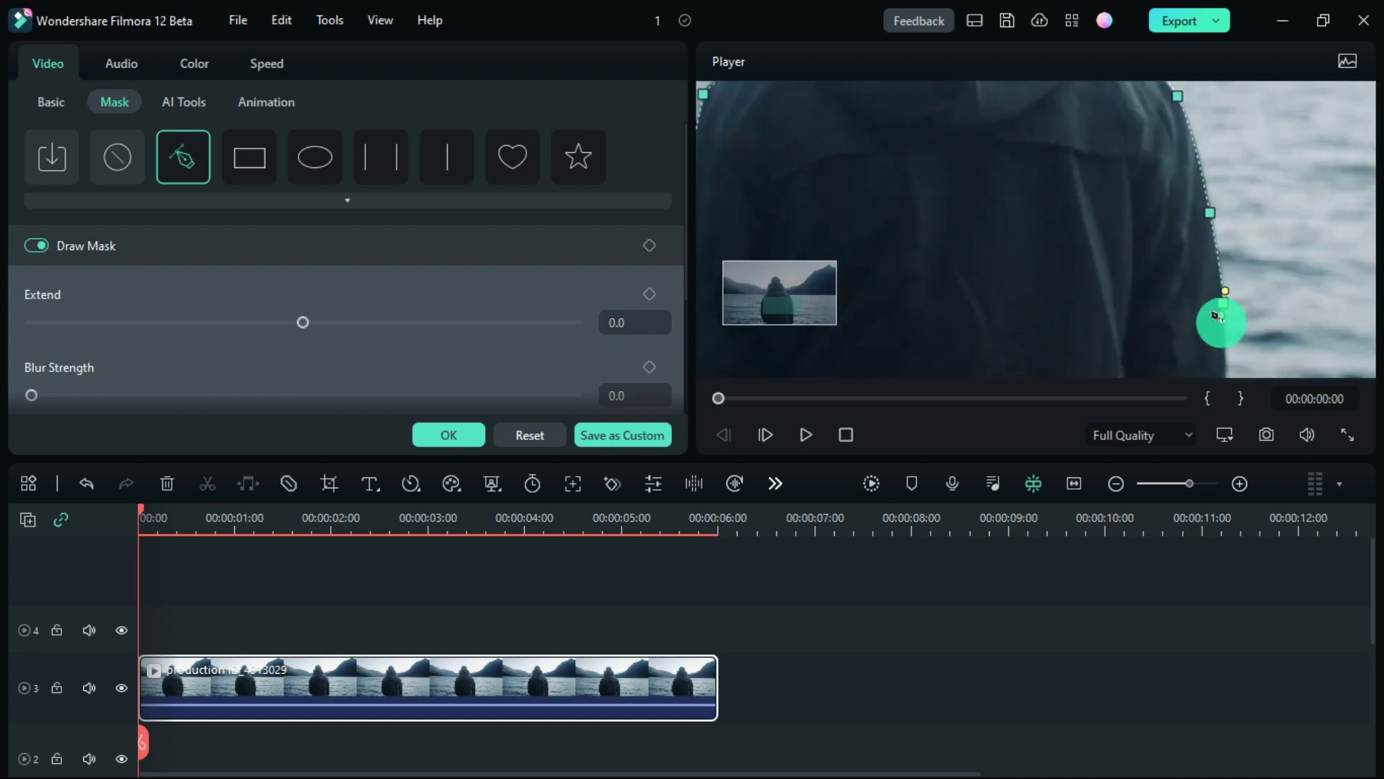
pyautogui.scroll(1, 1179, 292)
pyautogui.moveTo(1150, 278); pyautogui.dragTo(1136, 317)
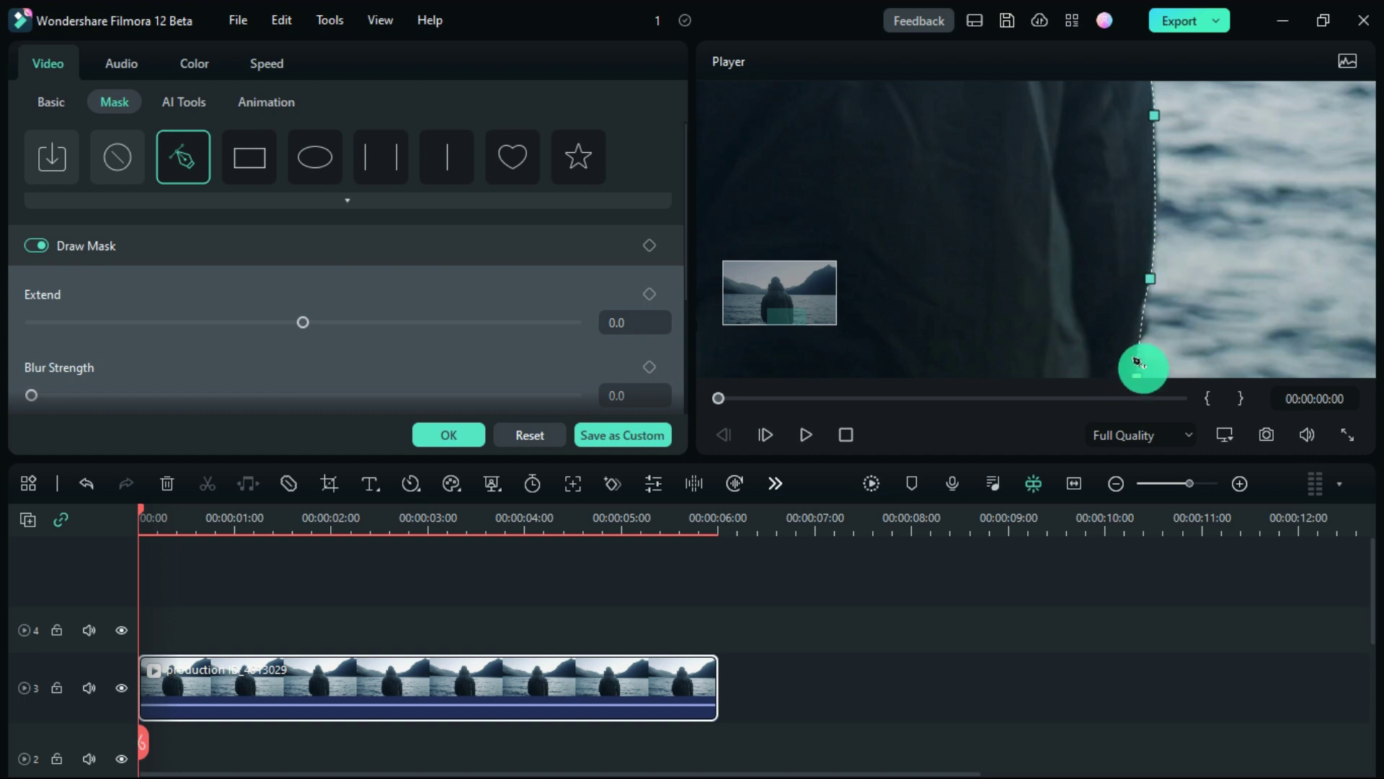
pyautogui.moveTo(800, 305); pyautogui.dragTo(783, 332)
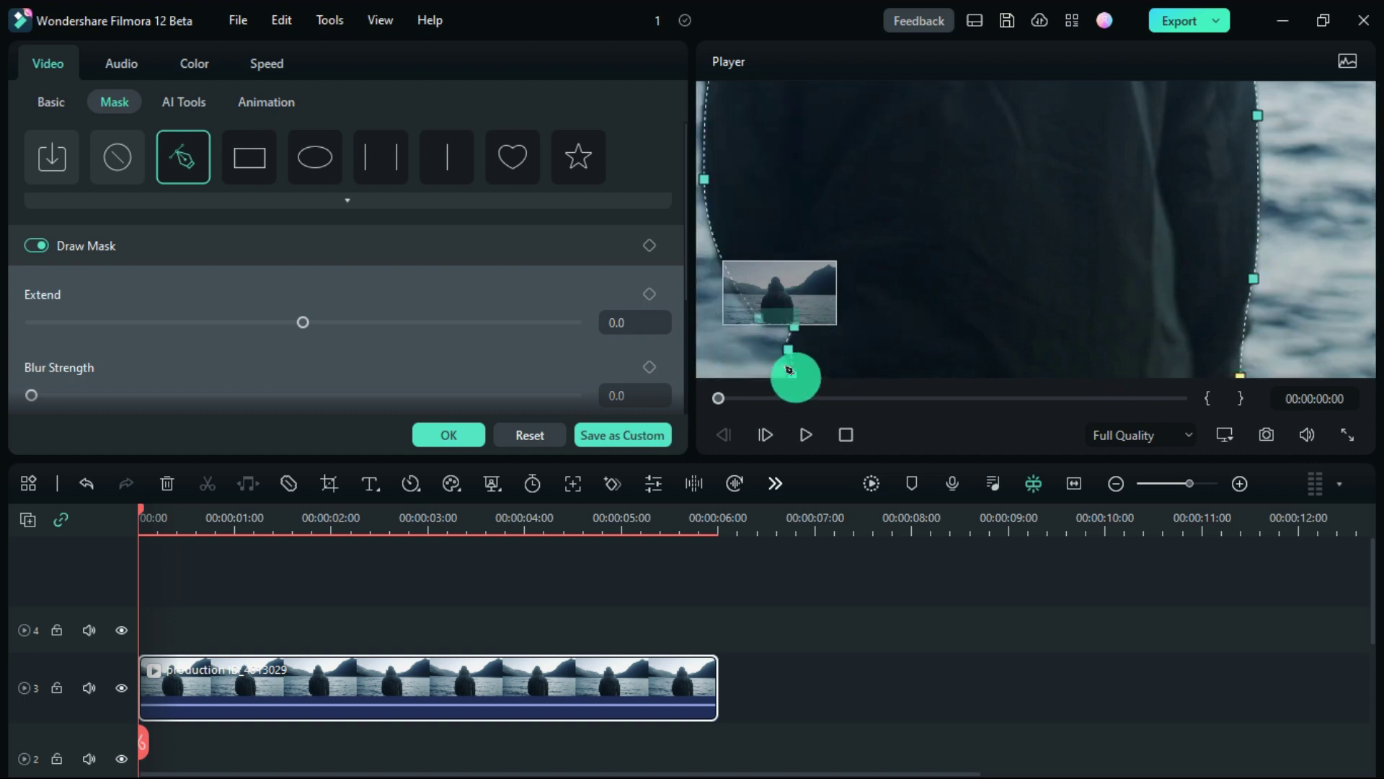
pyautogui.click(1224, 432)
# Fit the frame in the preview, apply the mask, and scrub through the clip
pyautogui.click(1128, 548)
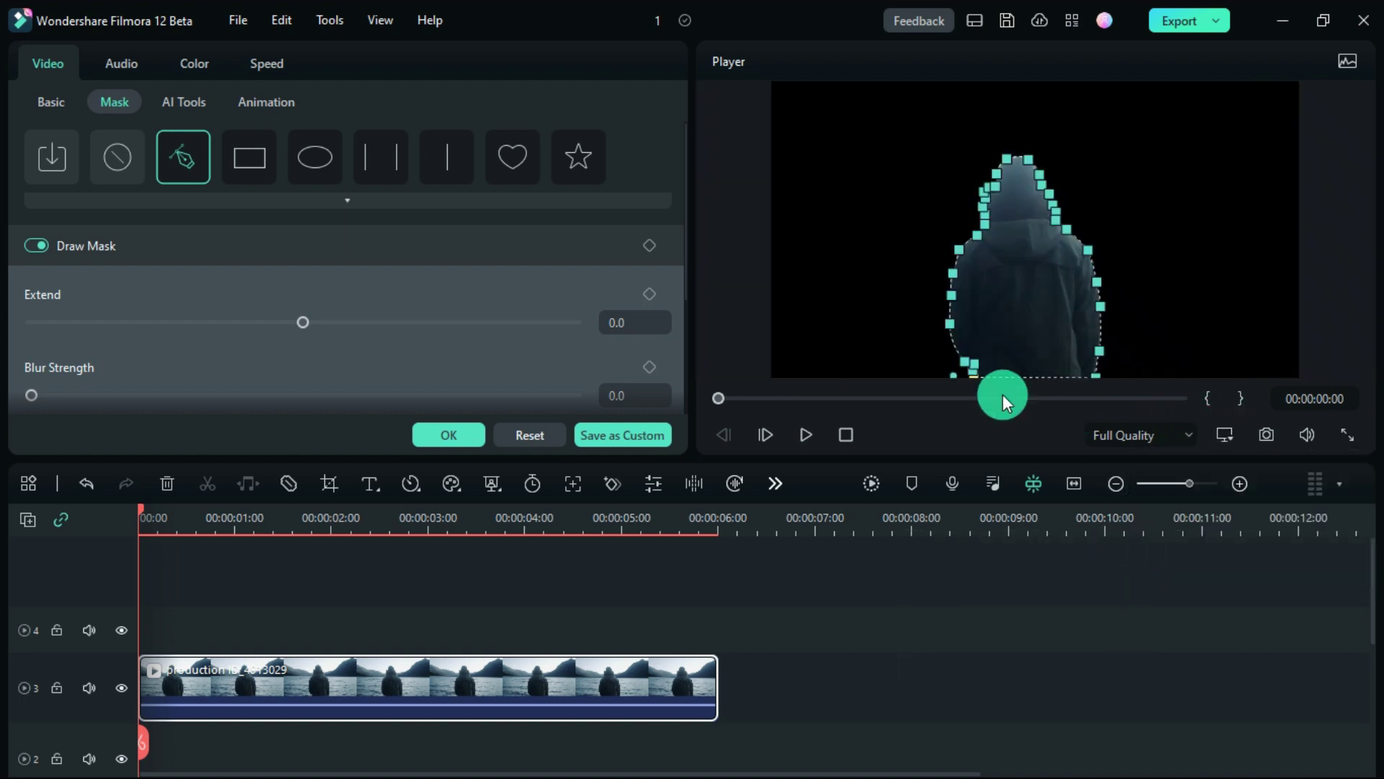
pyautogui.click(457, 429)
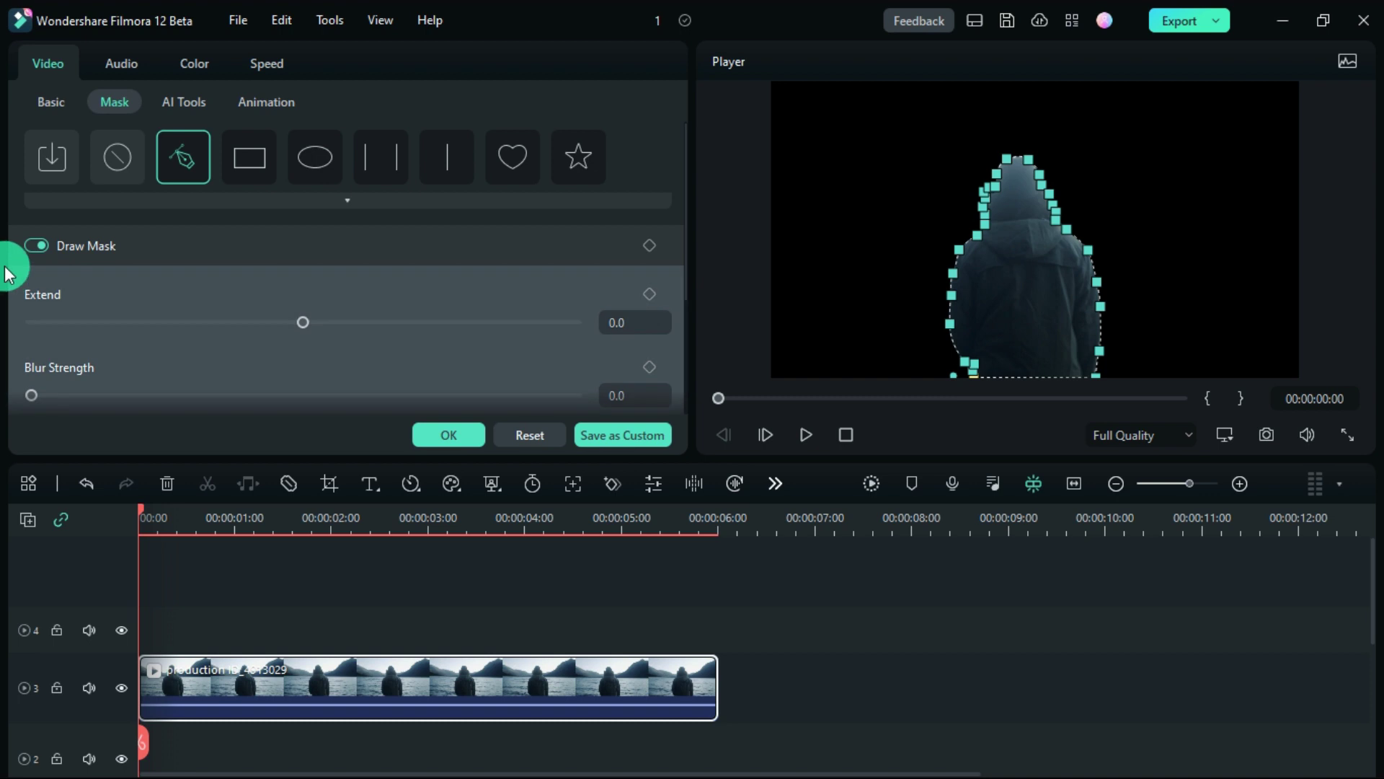
pyautogui.click(458, 426)
pyautogui.click(414, 587)
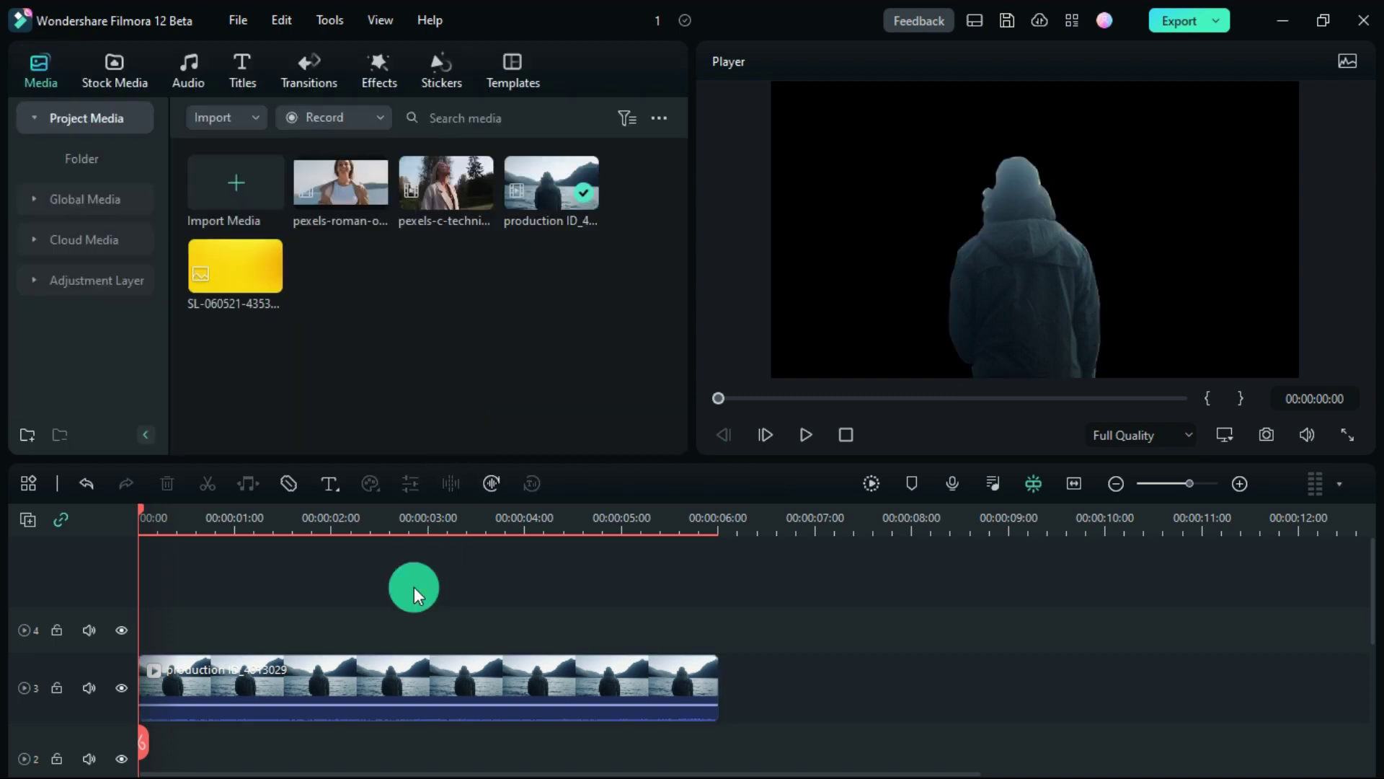
pyautogui.moveTo(139, 508)
pyautogui.mouseDown()
pyautogui.moveTo(182, 520)
pyautogui.moveTo(92, 528)
pyautogui.moveTo(411, 544)
pyautogui.moveTo(115, 547)
pyautogui.moveTo(192, 567)
pyautogui.moveTo(109, 568)
pyautogui.mouseUp()
# Keyframe the mask at 00:00 and 00:14, nudging right-edge points to follow the figure
pyautogui.click(310, 664)
pyautogui.click(655, 482)
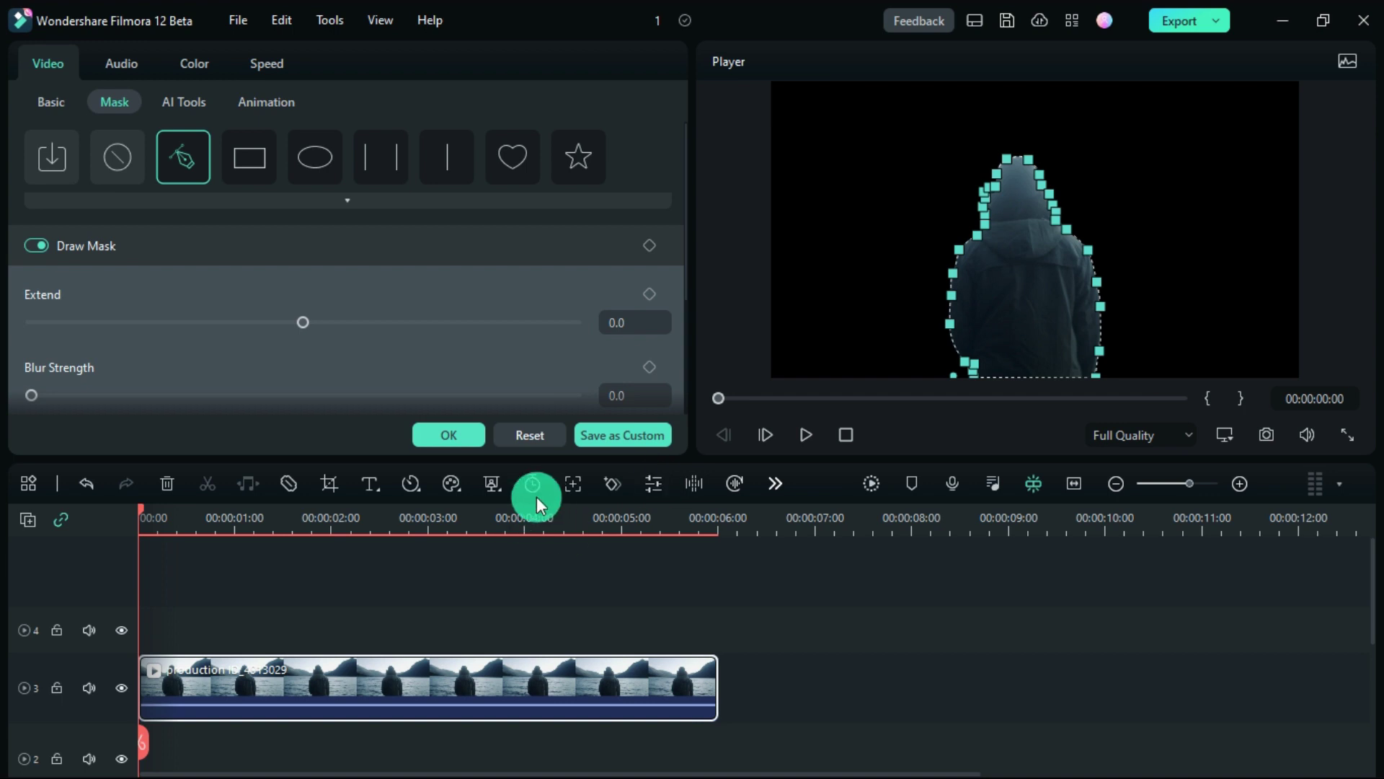
pyautogui.click(654, 245)
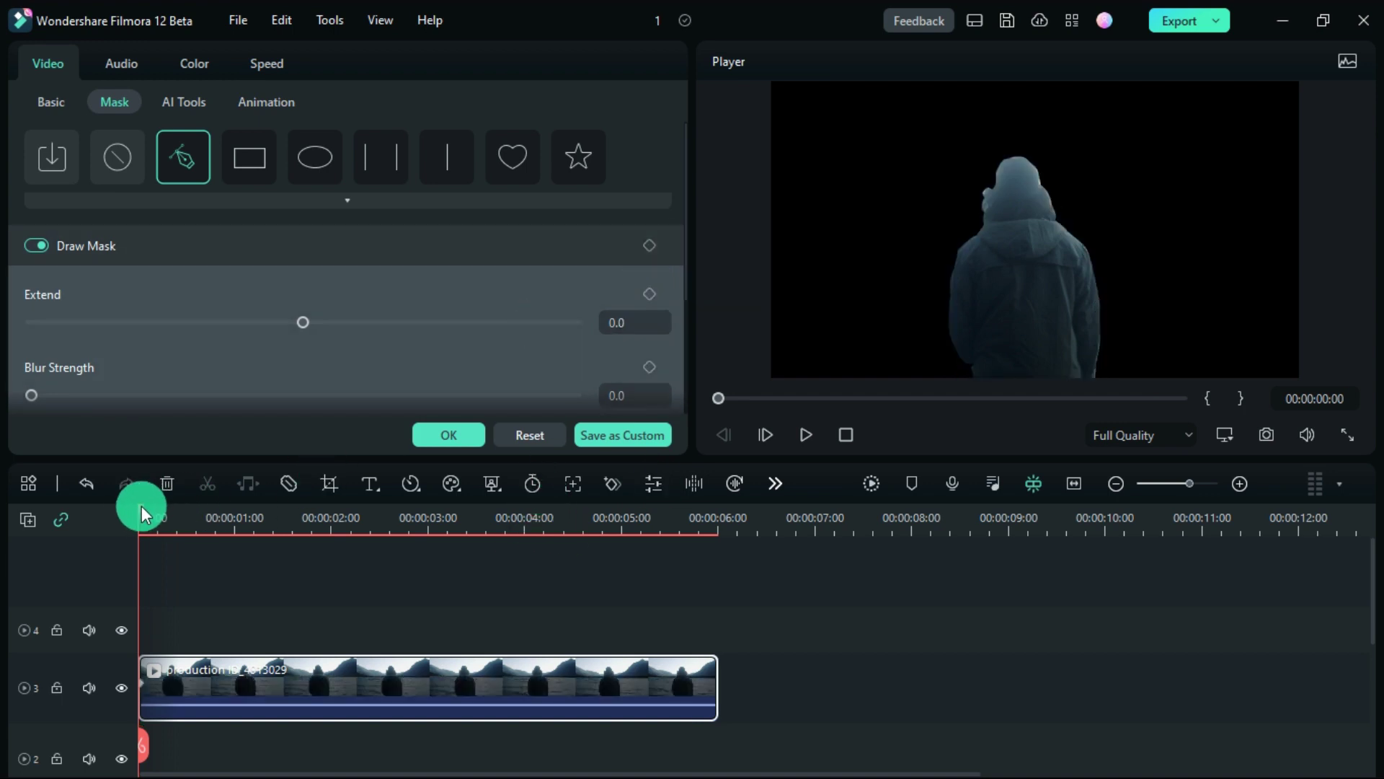
pyautogui.moveTo(169, 513); pyautogui.dragTo(192, 519)
pyautogui.click(649, 246)
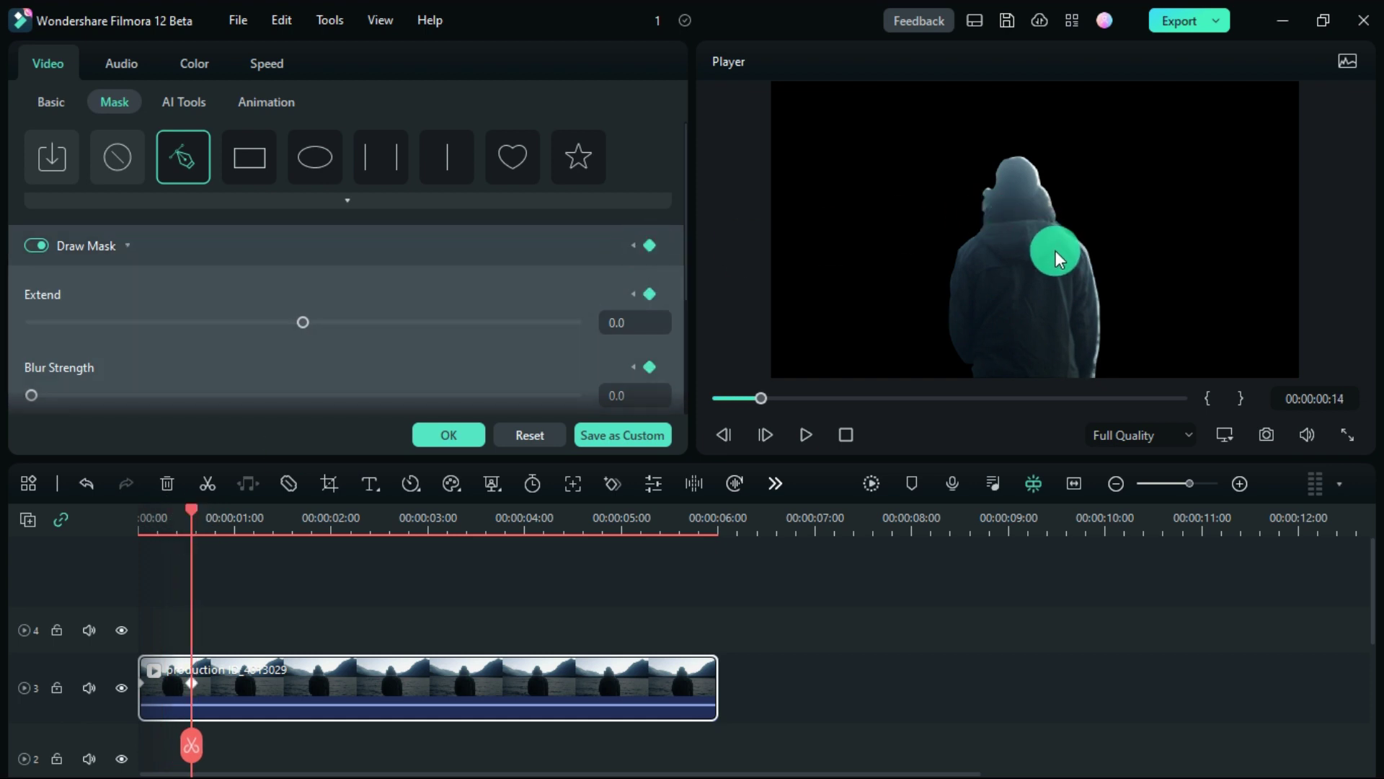
pyautogui.moveTo(1085, 249); pyautogui.dragTo(1090, 256)
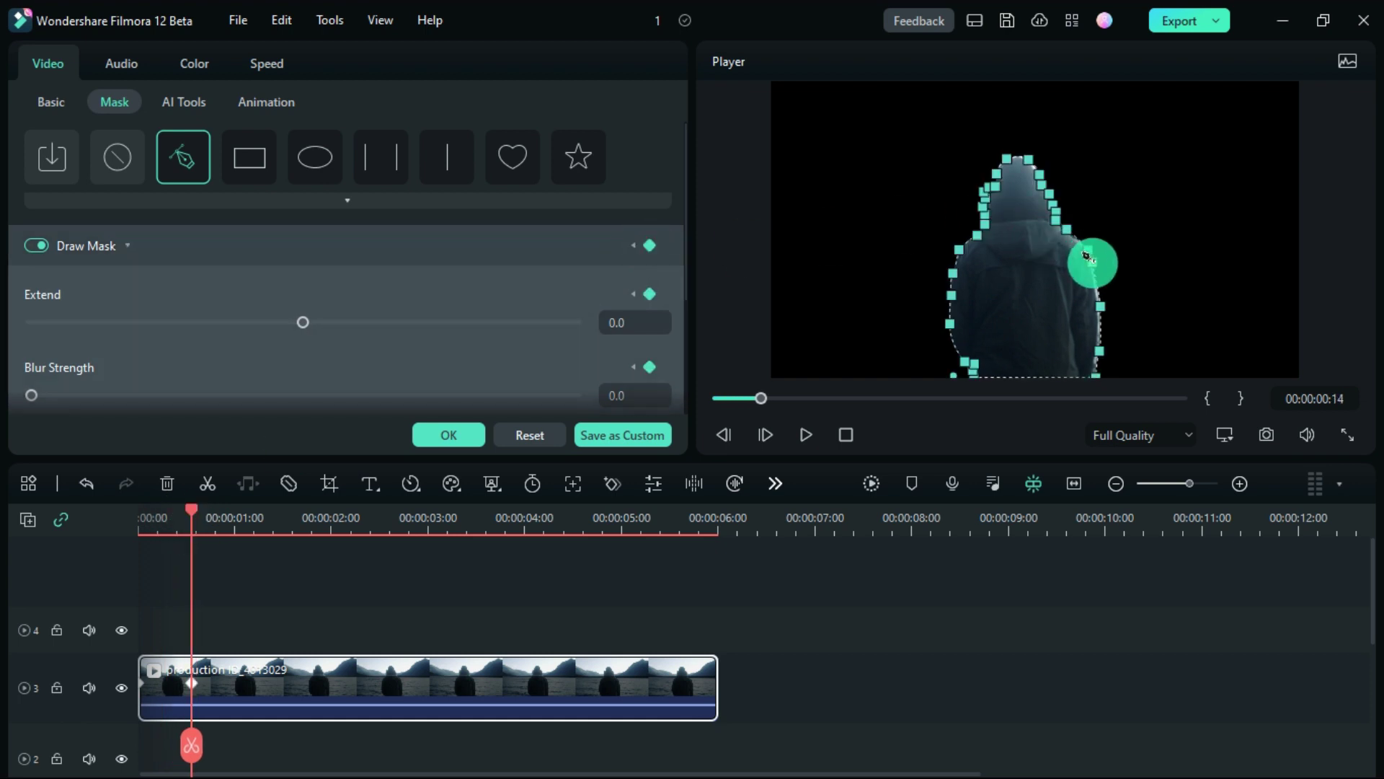
pyautogui.moveTo(1101, 312)
pyautogui.mouseDown()
pyautogui.moveTo(1090, 305)
pyautogui.moveTo(1099, 336)
pyautogui.mouseUp()
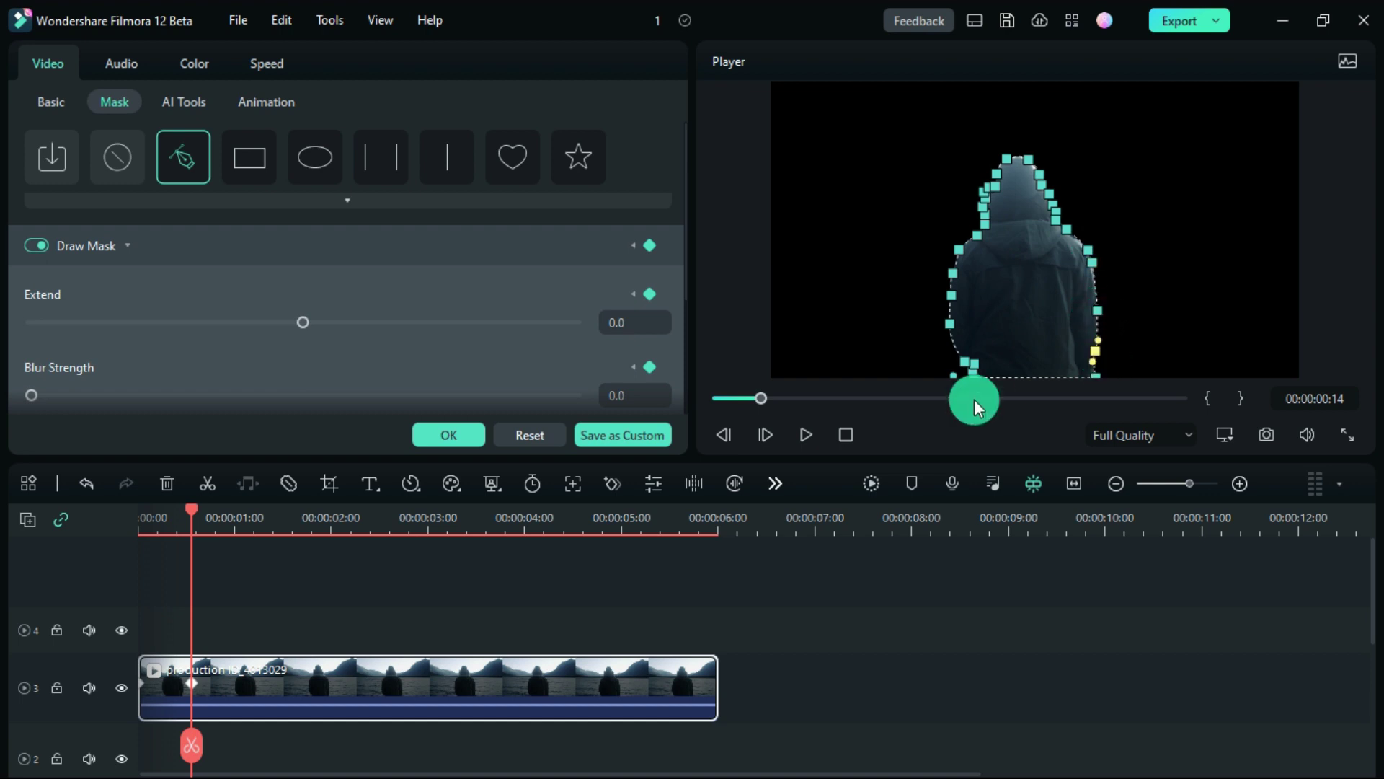
pyautogui.moveTo(199, 521)
pyautogui.mouseDown()
pyautogui.moveTo(140, 512)
pyautogui.moveTo(261, 653)
pyautogui.mouseUp()
# Step through the Titles, Transitions, Effects, Stickers and Templates libraries, ending on Travel templates
pyautogui.click(449, 435)
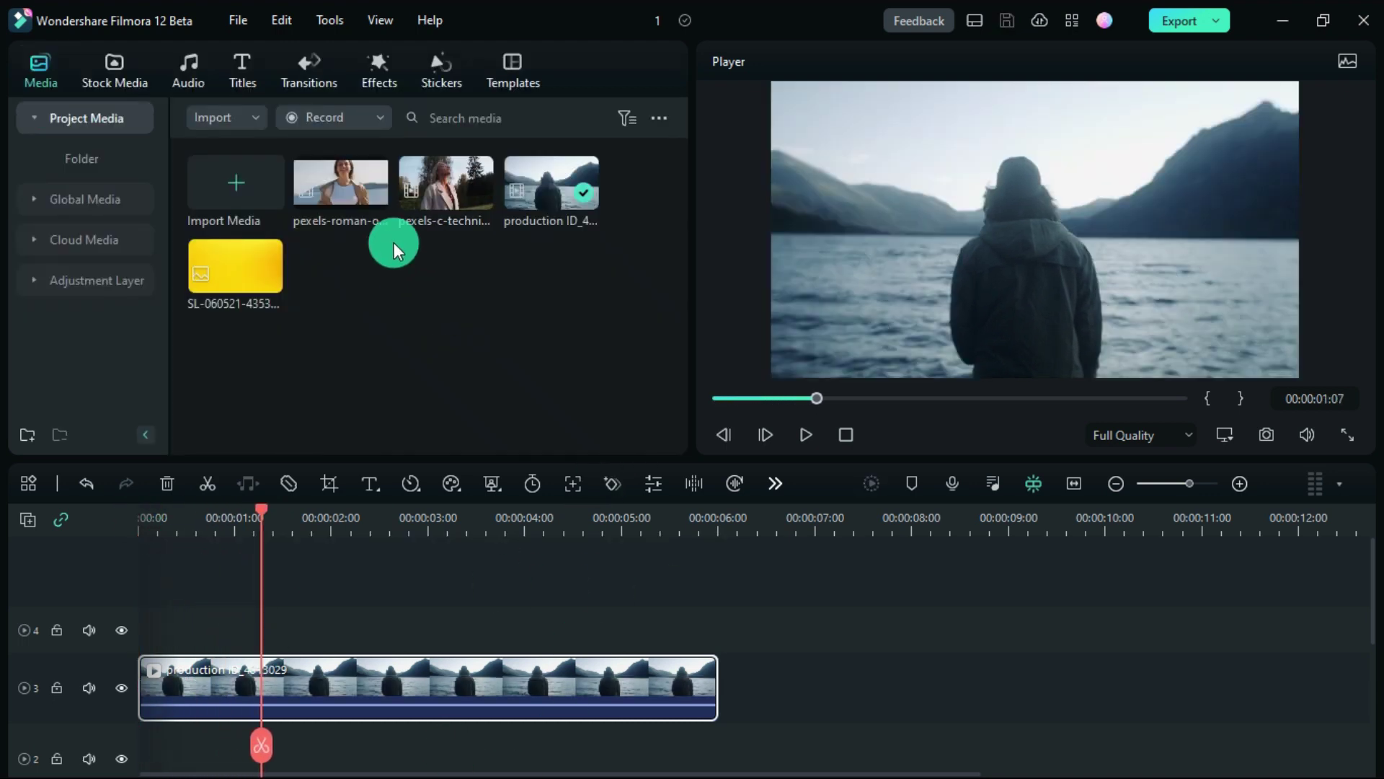
pyautogui.click(245, 73)
pyautogui.moveTo(341, 209)
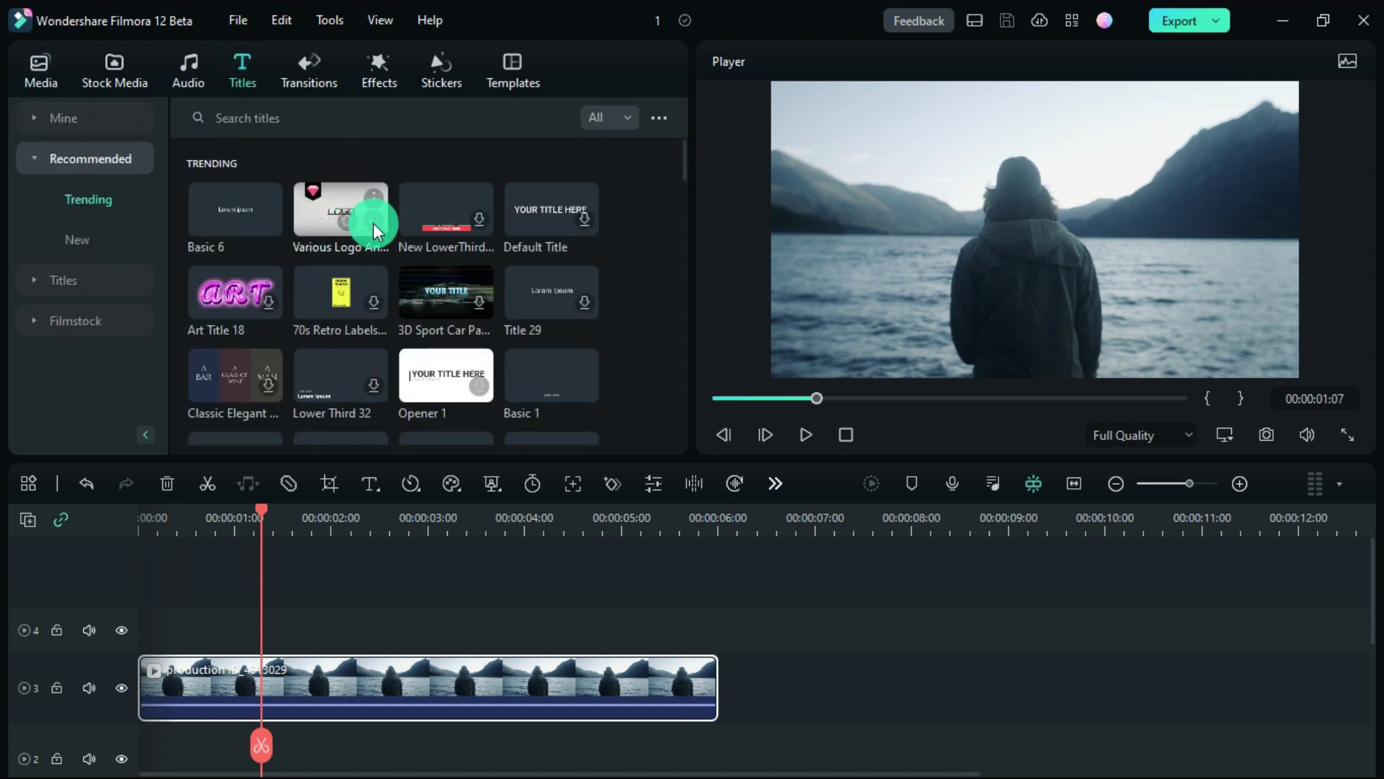
pyautogui.scroll(-3, 366, 256)
pyautogui.scroll(-2, 365, 256)
pyautogui.scroll(-2, 365, 256)
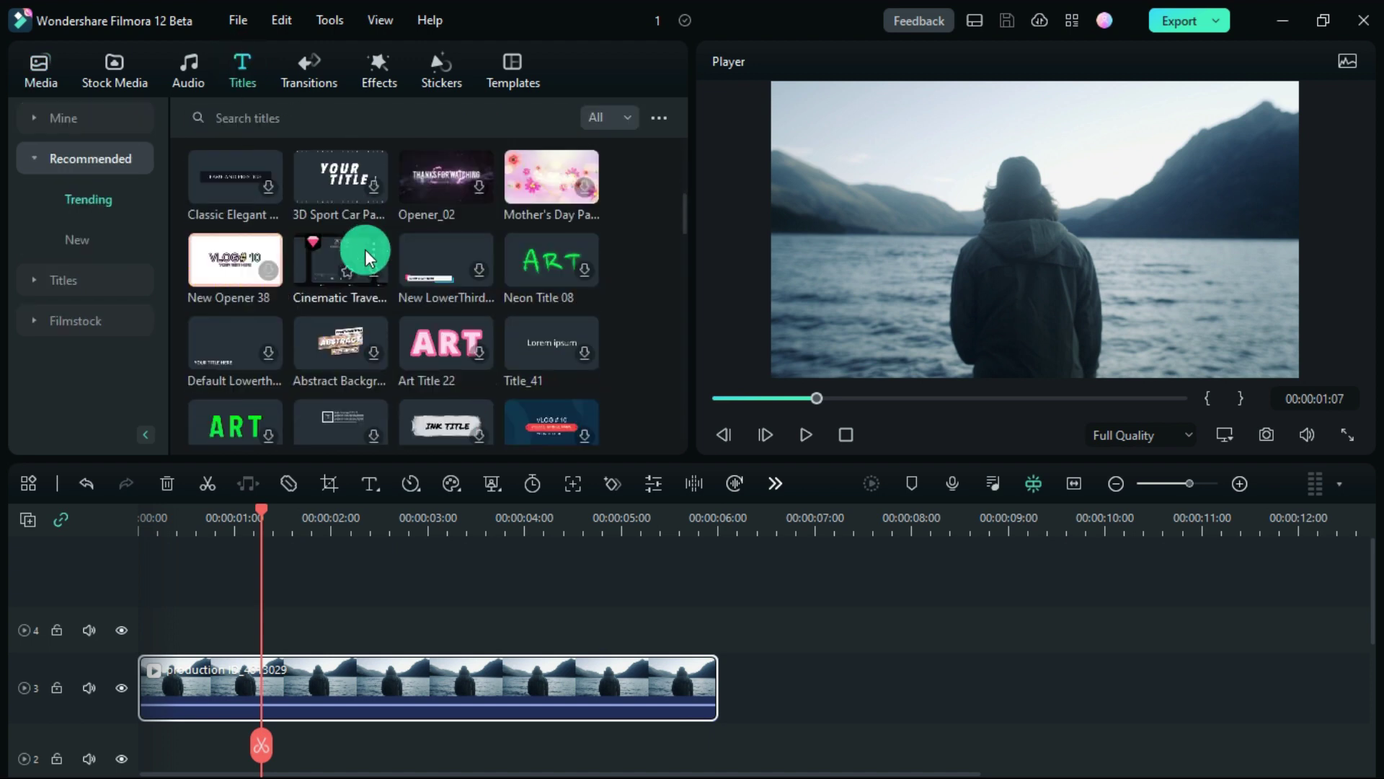
pyautogui.click(311, 74)
pyautogui.scroll(-1, 466, 211)
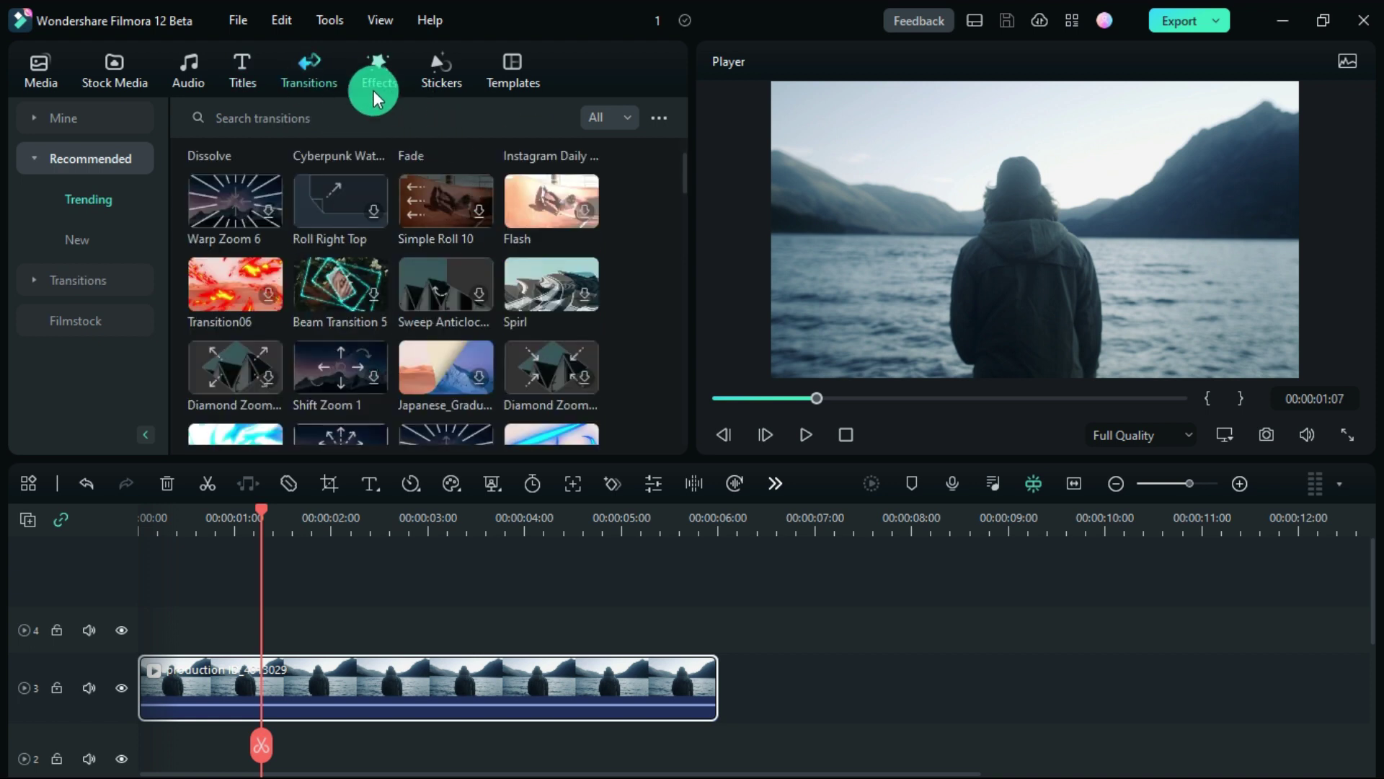
pyautogui.click(372, 75)
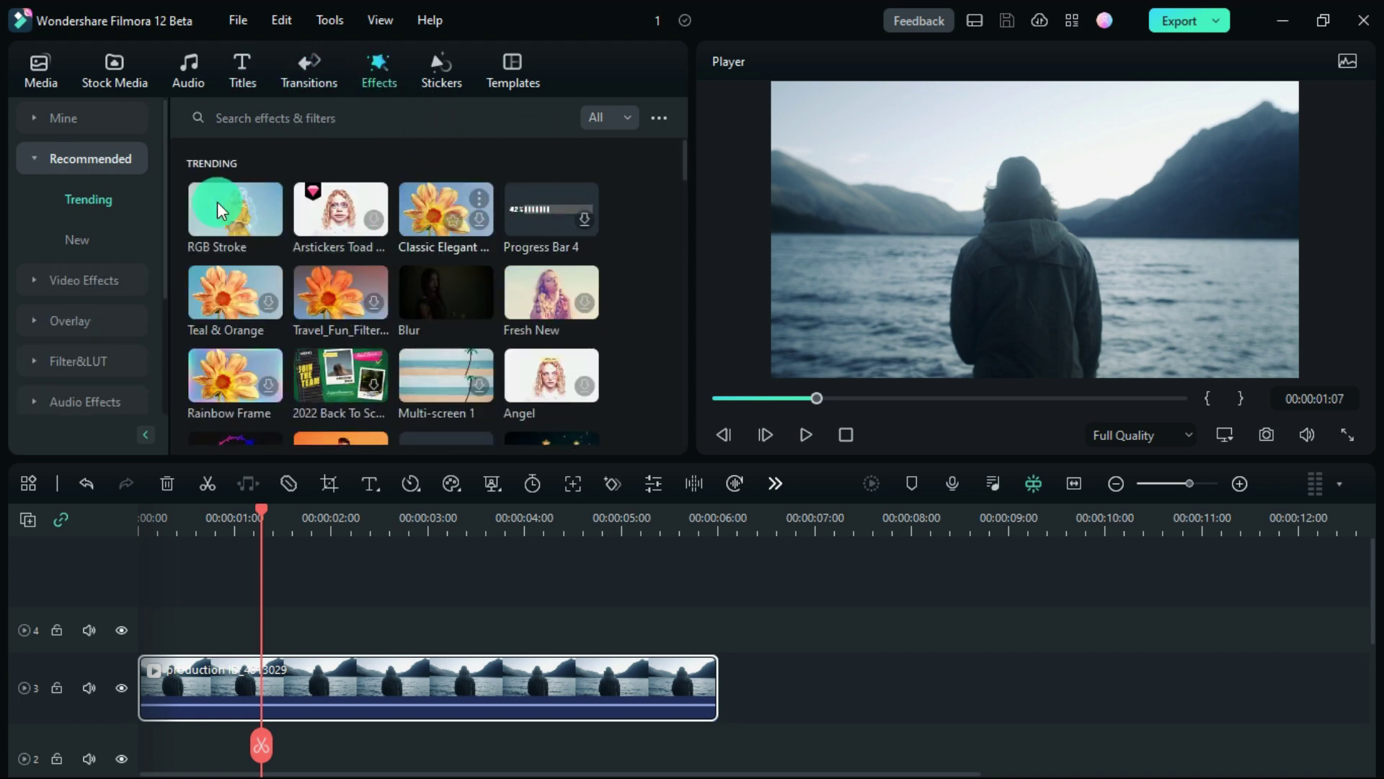
pyautogui.scroll(-2, 454, 281)
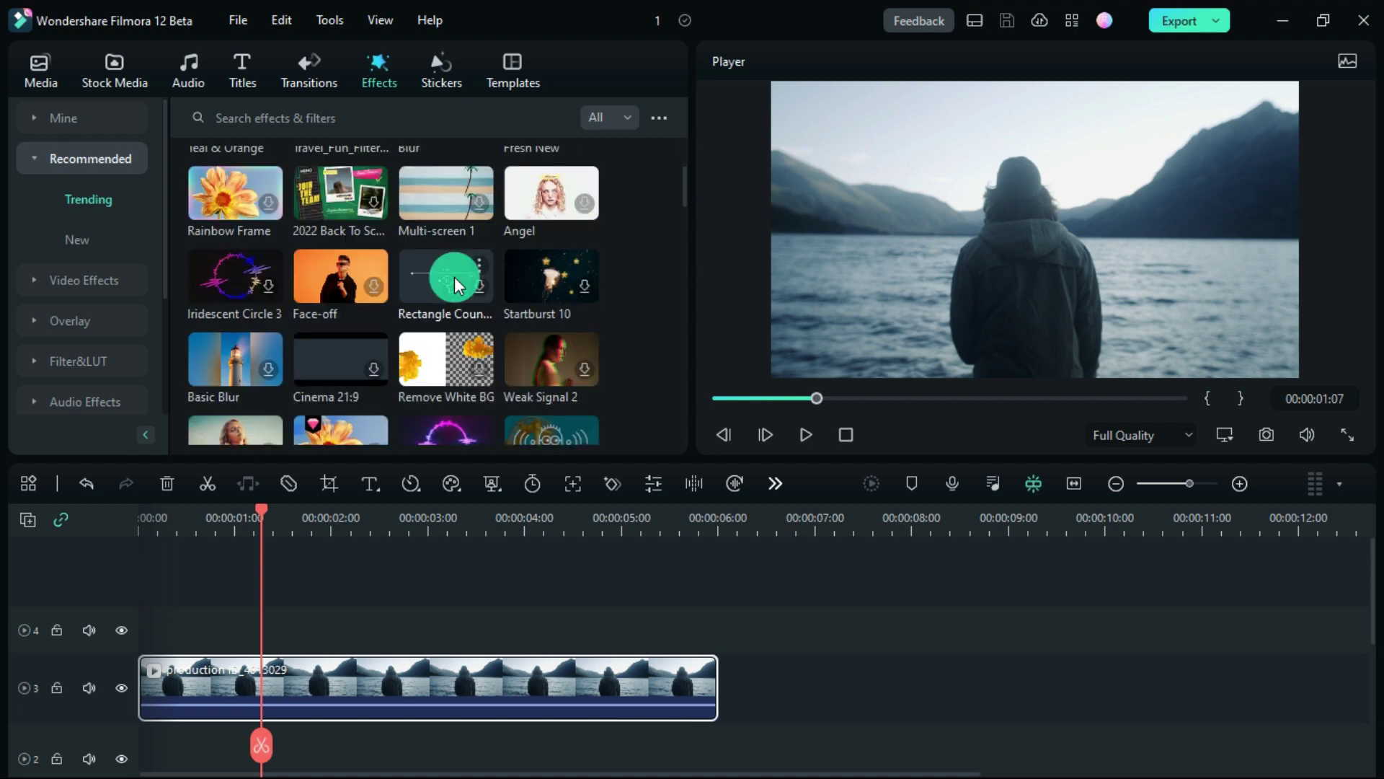
pyautogui.scroll(-3, 447, 217)
pyautogui.click(442, 69)
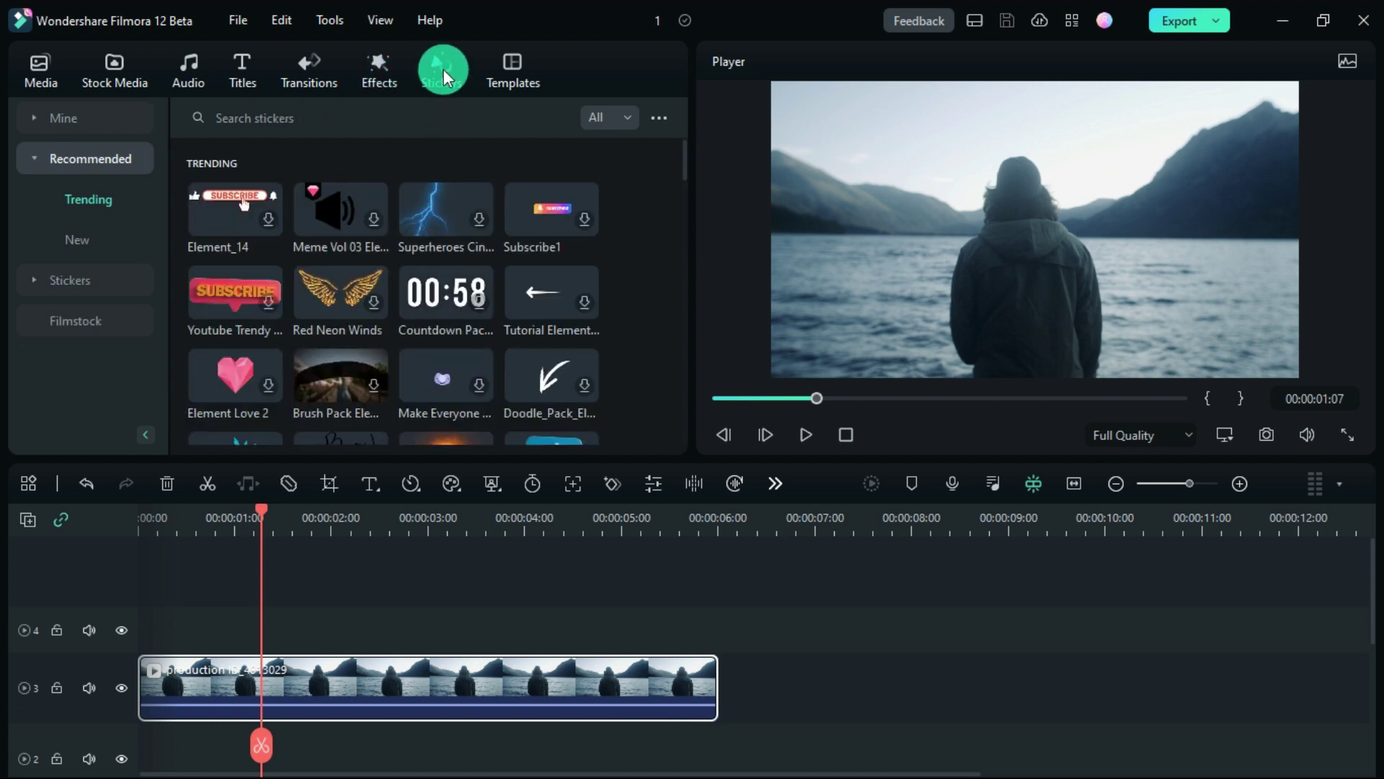
pyautogui.scroll(-1, 539, 227)
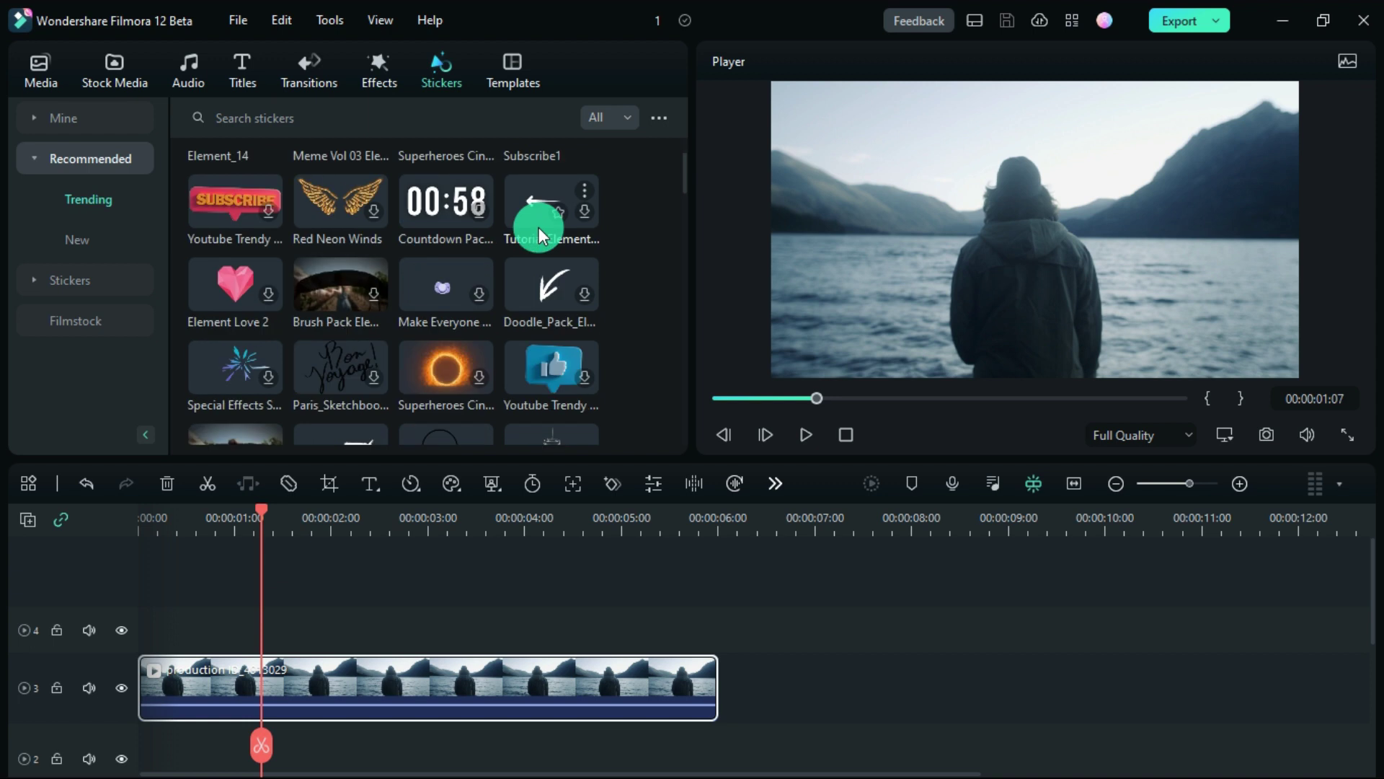
pyautogui.scroll(-1, 539, 227)
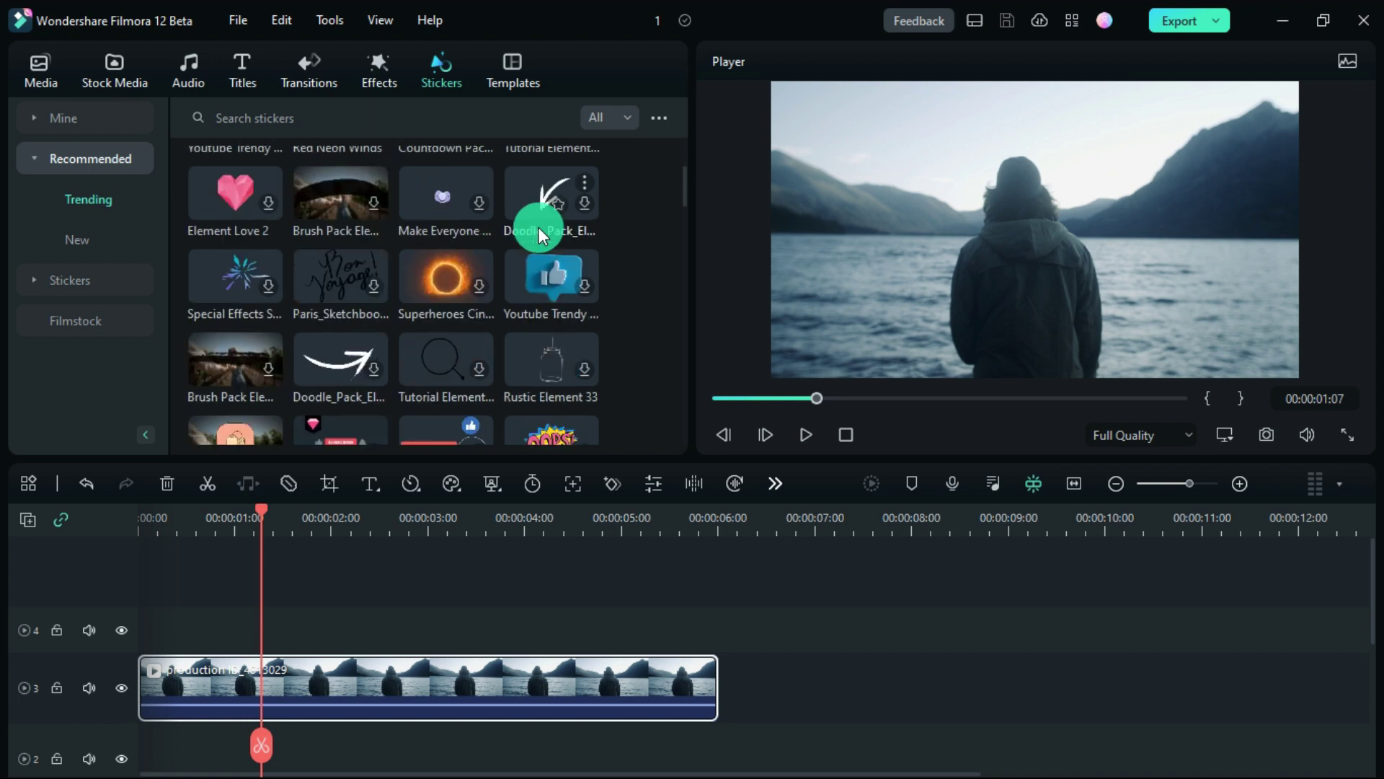
pyautogui.click(519, 71)
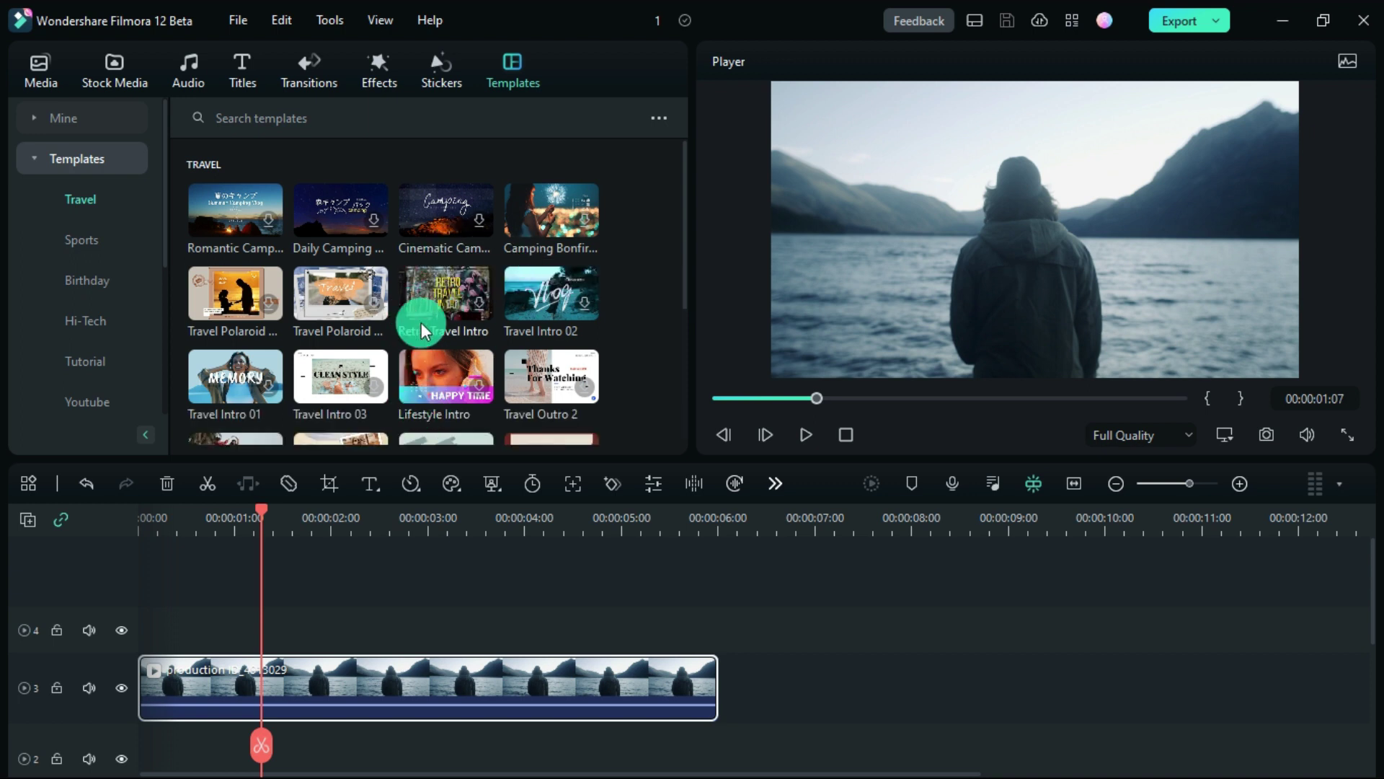
pyautogui.scroll(-2, 117, 345)
pyautogui.scroll(-3, 116, 347)
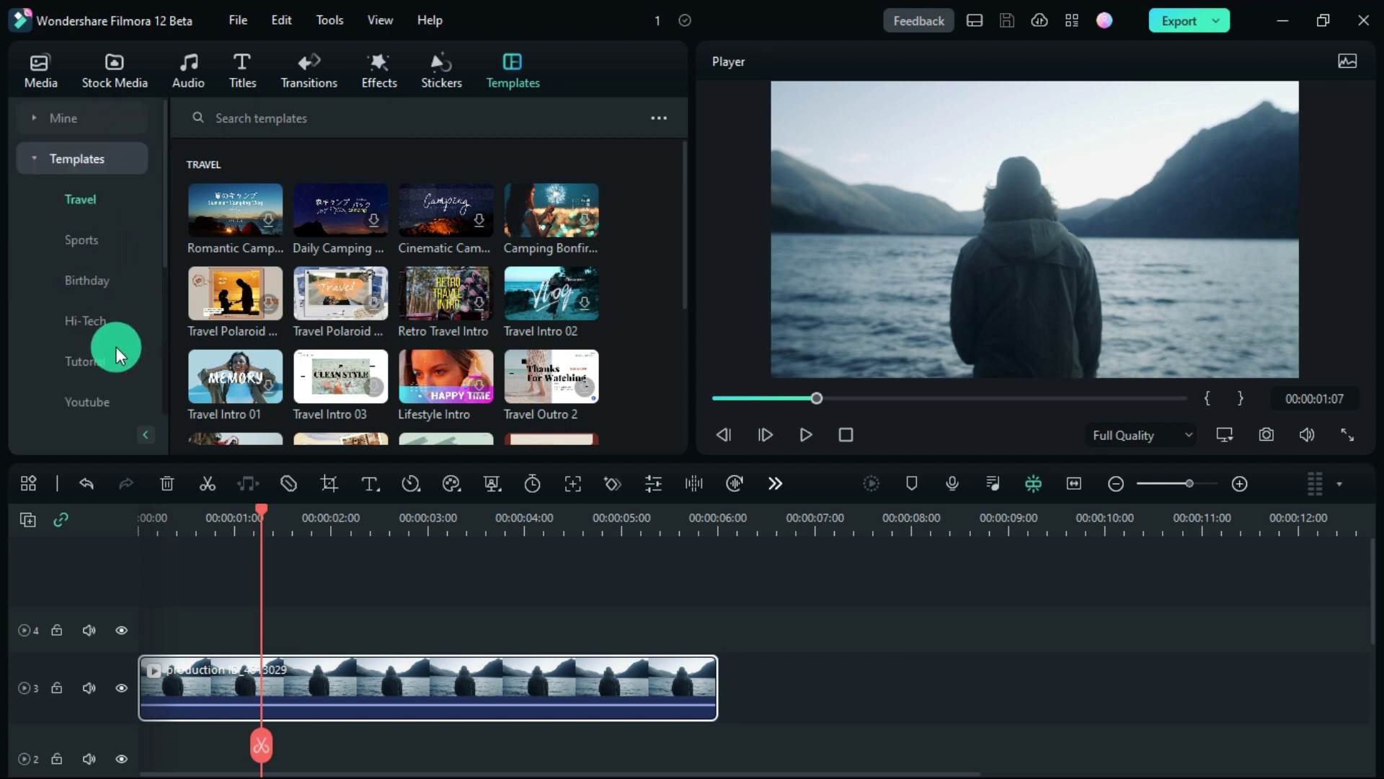